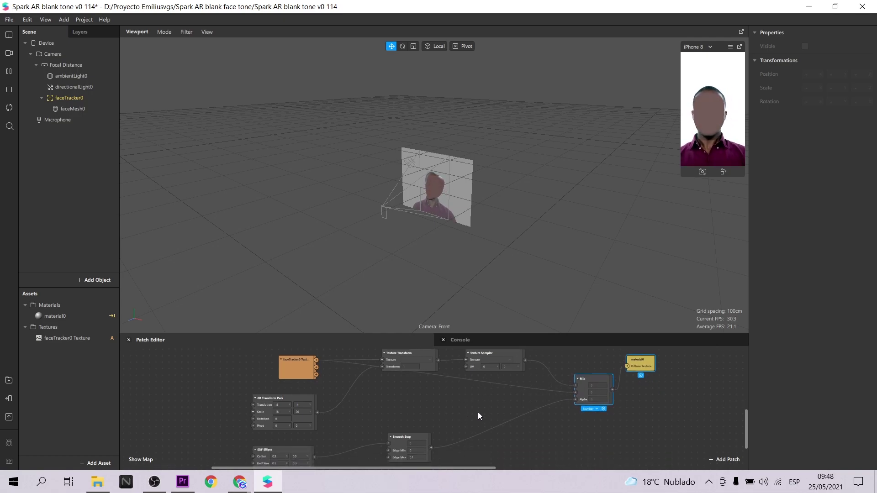
- Delete the Texture Sampler patch, connect Texture Transform directly to the Mix patch's first input, and save the project
scroll(478, 412, "up", 1)
left_click(501, 361)
key("Delete")
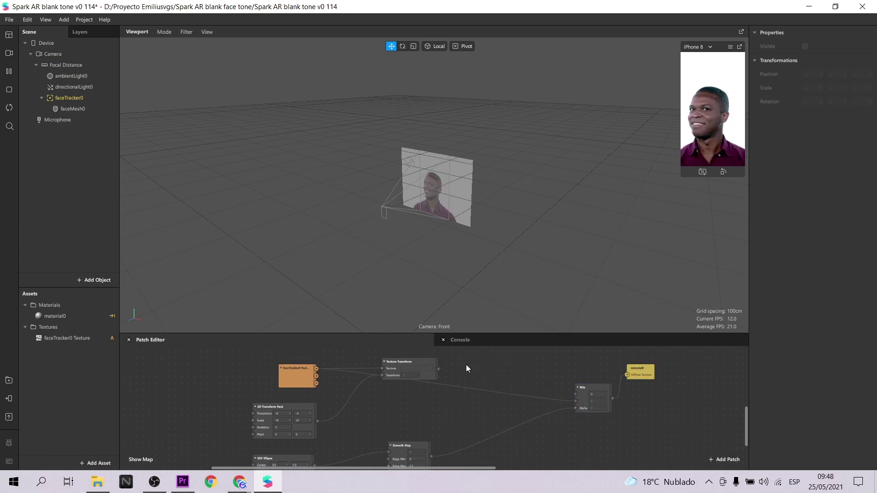
left_click_drag(439, 369, 574, 394)
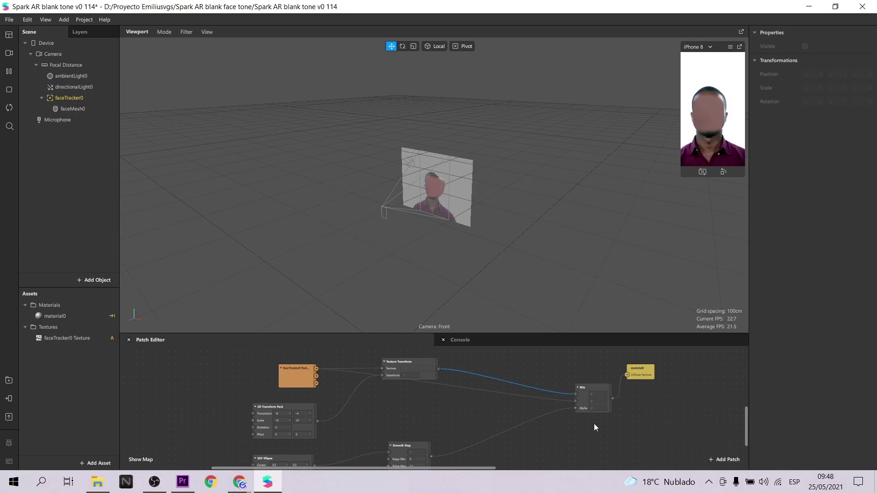
key("ctrl+s")
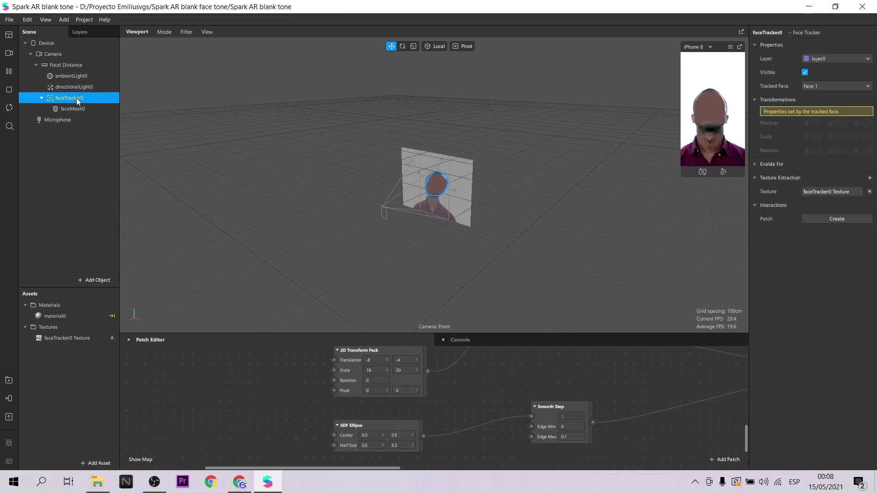
- Add a plane as a child of faceTracker0
right_click(76, 98)
mouse_move(108, 102)
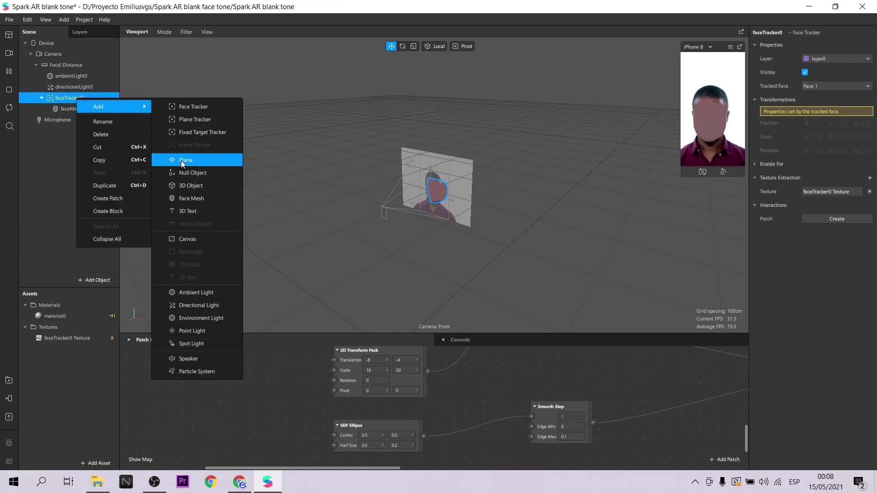
left_click(181, 160)
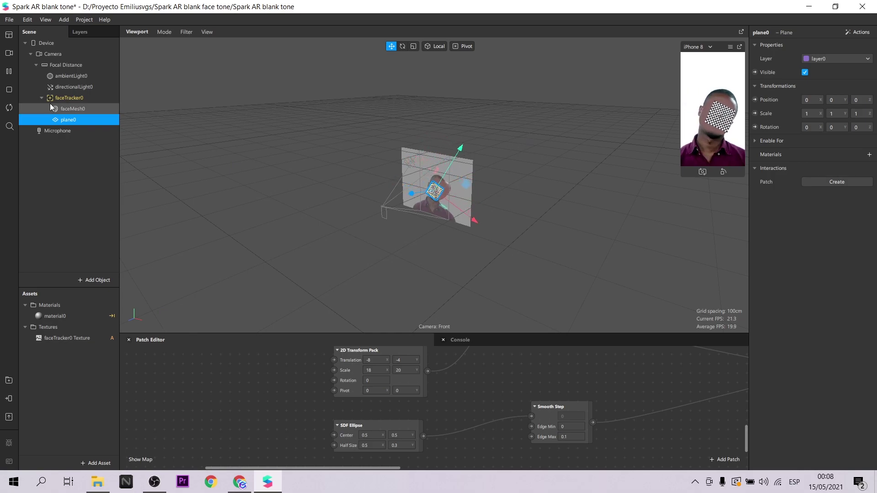
- Pause the preview video and set plane0's scale to 0.5 on all three axes
left_click(9, 71)
left_click_drag(393, 237, 446, 245)
double_click(810, 113)
type("0.50.5")
key("Return")
double_click(860, 114)
type("0")
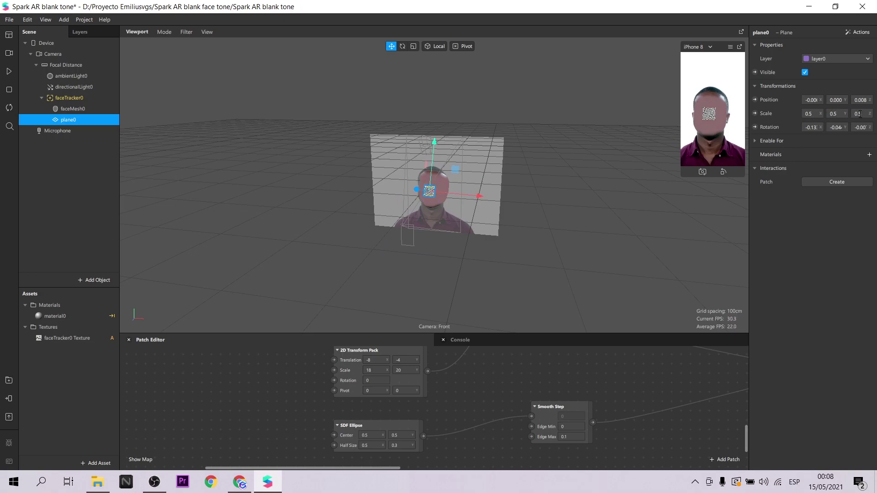
- Create a new material for plane0 and set its shader type to Flat
left_click(869, 155)
left_click(807, 183)
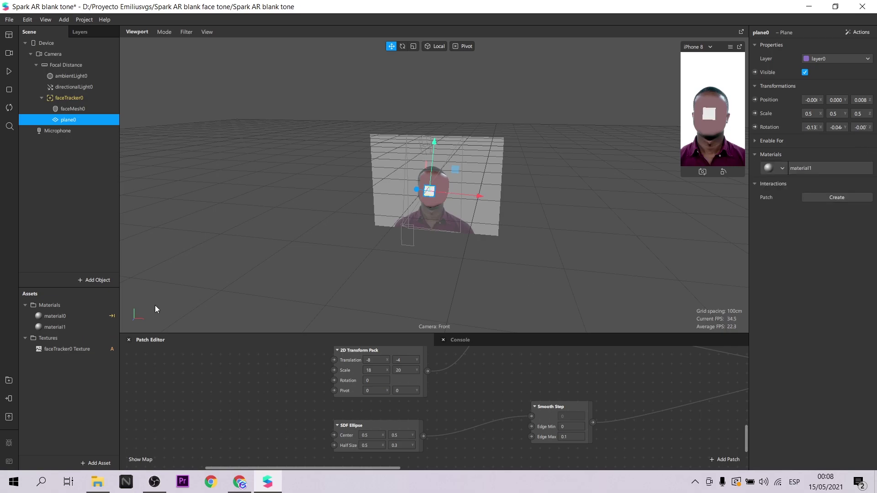
left_click(804, 168)
left_click(830, 45)
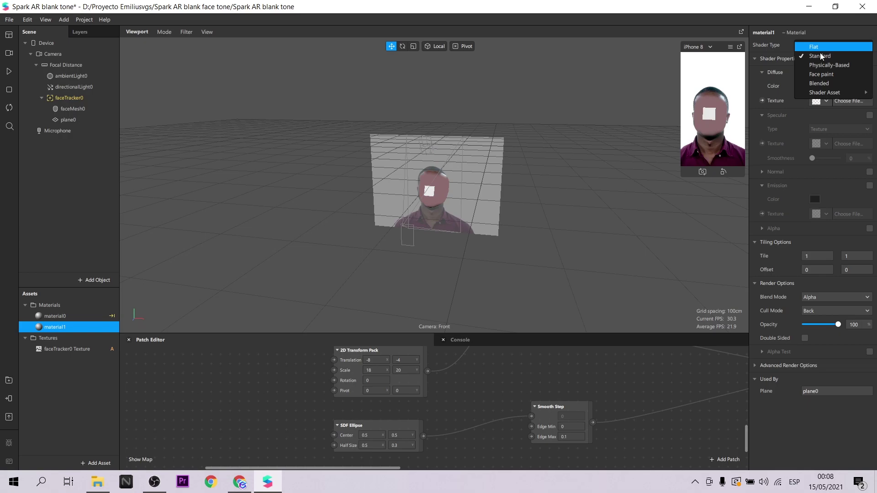
left_click(821, 49)
- Add faceTracker0 to the patch graph in the empty area above the existing patches
scroll(520, 394, "down", 2)
scroll(531, 391, "down", 2)
scroll(487, 382, "up", 3)
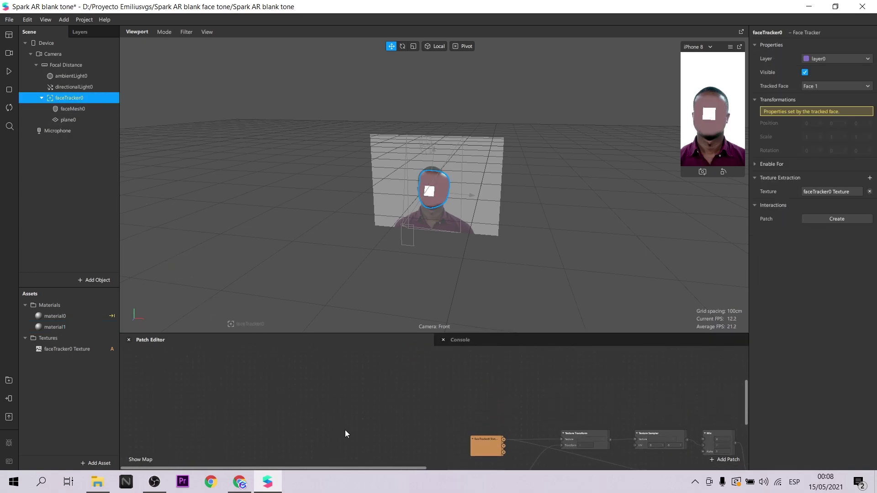
scroll(437, 366, "up", 3)
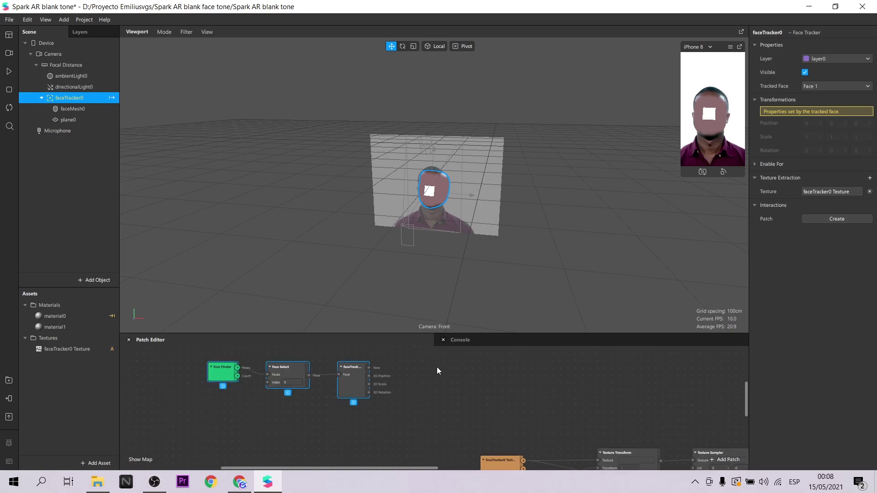
- Add an Eyelid patch above the face tracker patches and connect the faceTracker0 Face output to its Face input
double_click(447, 378)
type("eye")
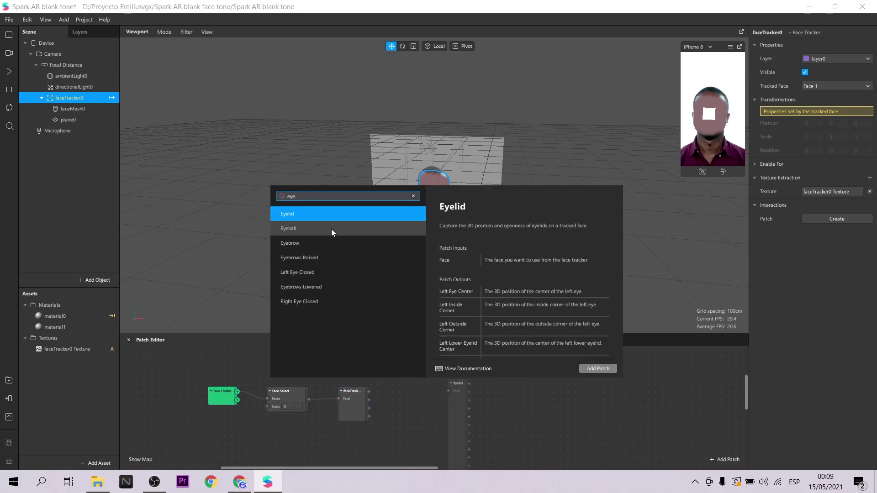
left_click(596, 369)
left_click_drag(453, 408, 410, 369)
scroll(411, 393, "up", 1)
left_click_drag(414, 420, 421, 383)
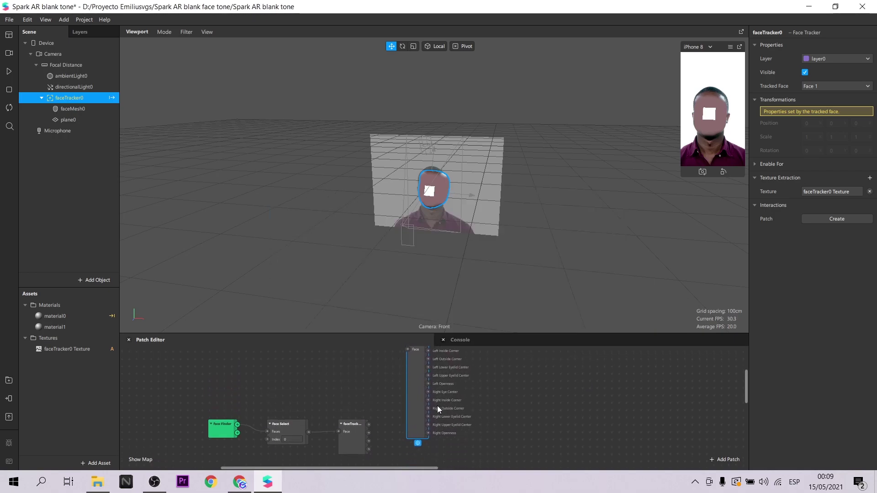
scroll(420, 402, "up", 1)
left_click_drag(418, 426, 404, 412)
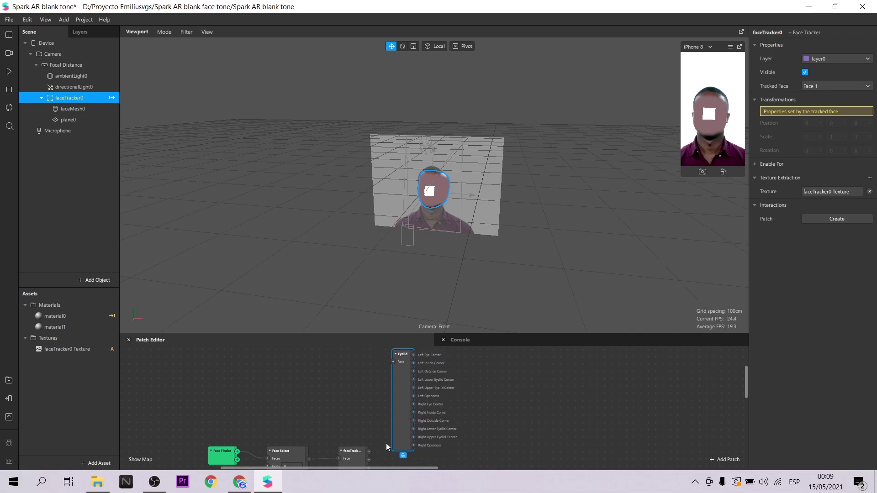
left_click_drag(368, 451, 393, 362)
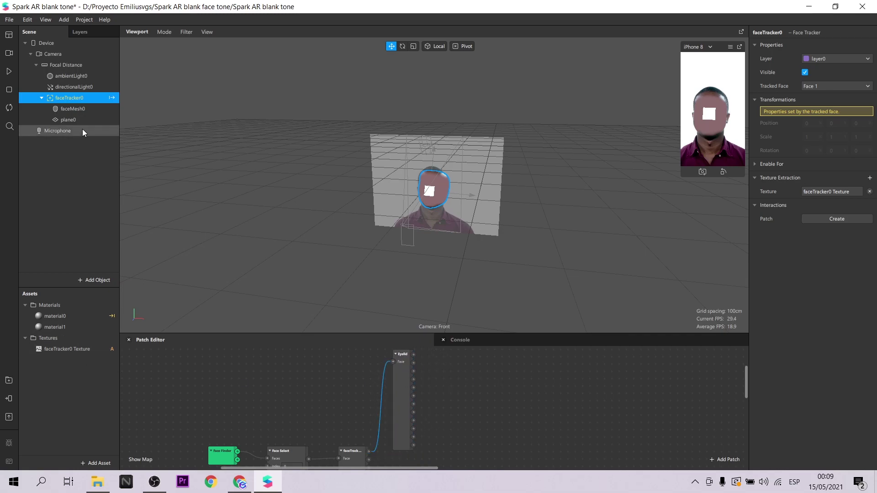
- Create a 3D Position patch for plane0 and drive it with the Eyelid patch's Left Eye Center output
left_click(68, 120)
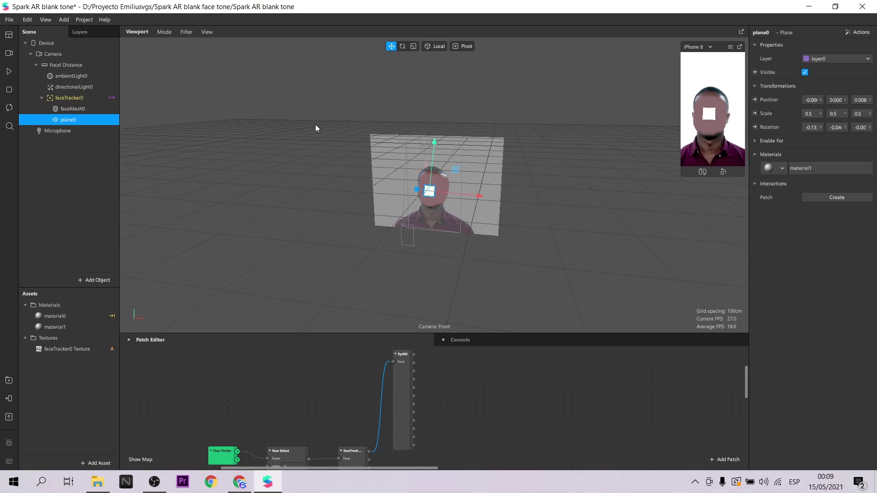
left_click(755, 99)
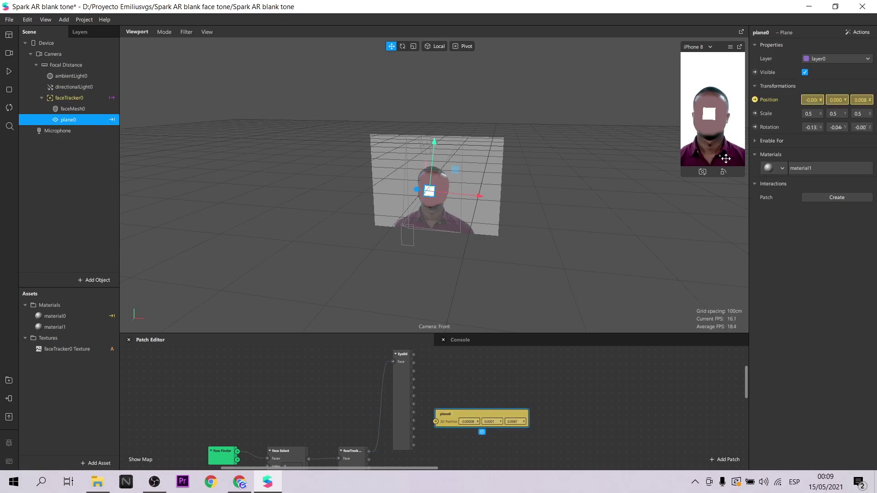
left_click_drag(489, 418, 477, 370)
scroll(458, 385, "up", 3, "ctrl")
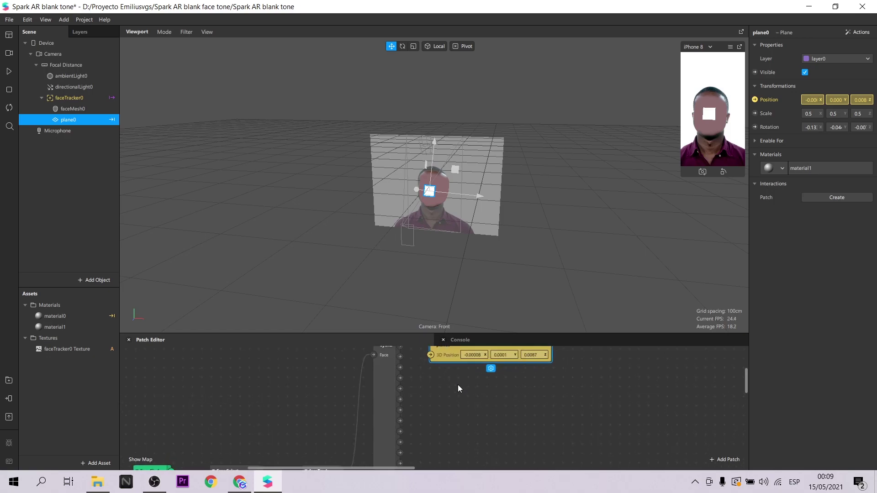
scroll(460, 387, "up", 1)
left_click_drag(401, 375, 429, 384)
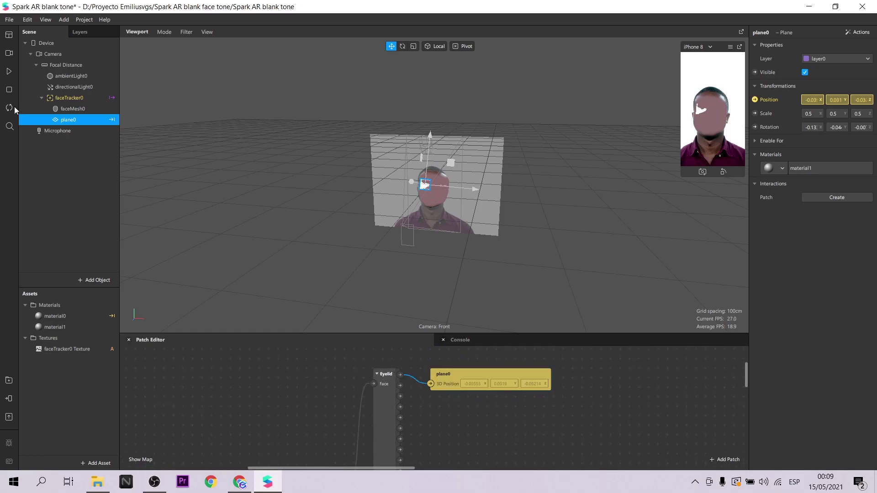
- Play the preview video to check how the plane follows the left eye, and pause it
left_click(9, 74)
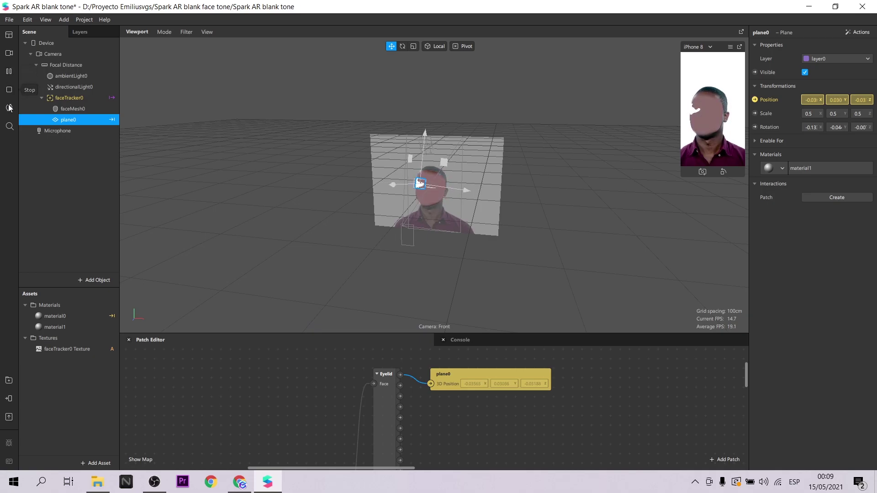
left_click(10, 109)
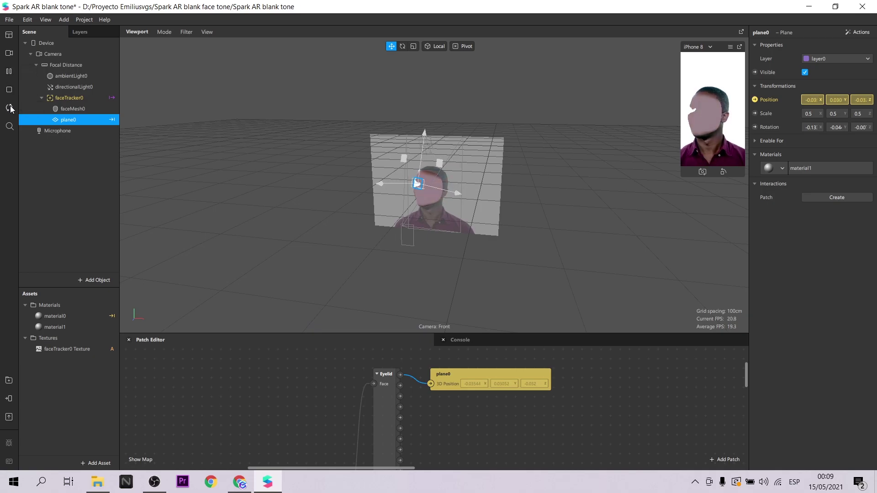
left_click(9, 71)
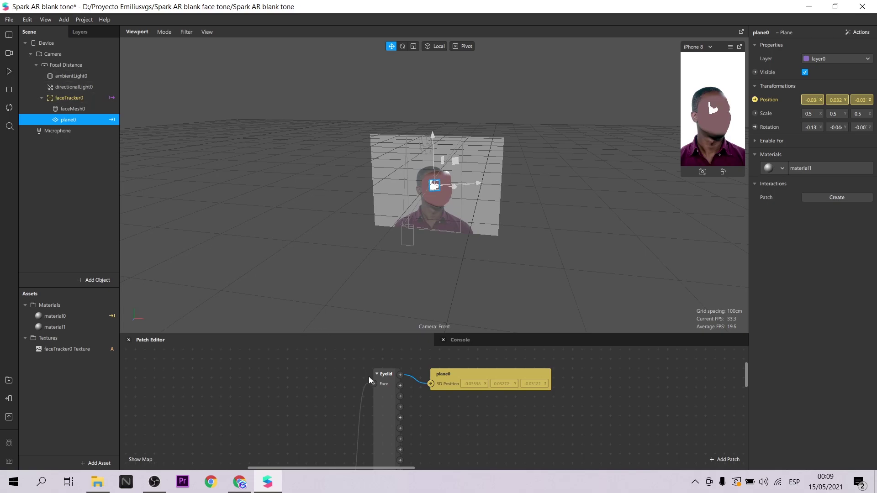
left_click_drag(495, 375, 542, 373)
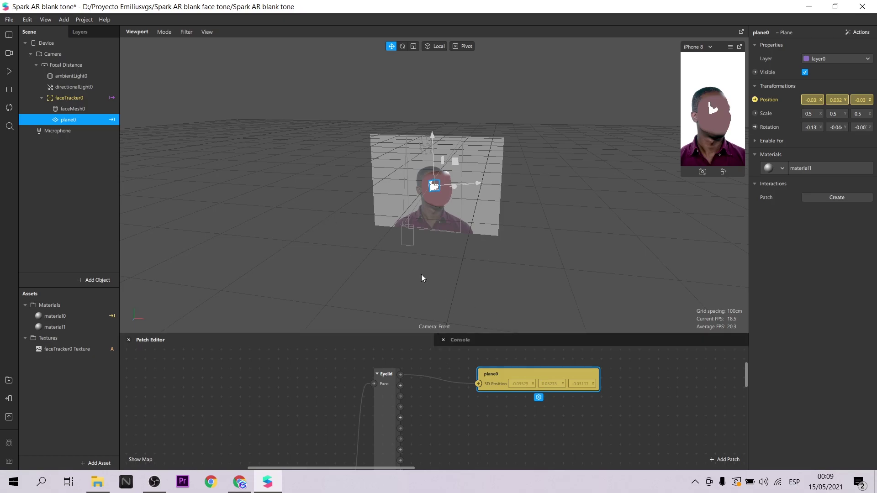
- Add a null object under faceTracker0 and nest plane0 inside it
left_click(68, 97)
right_click(81, 98)
mouse_move(133, 105)
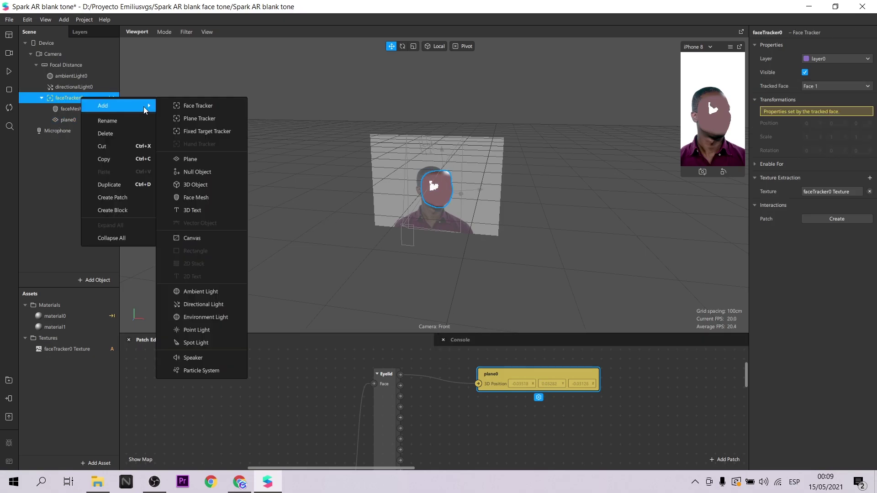
left_click(189, 172)
left_click_drag(74, 120, 87, 137)
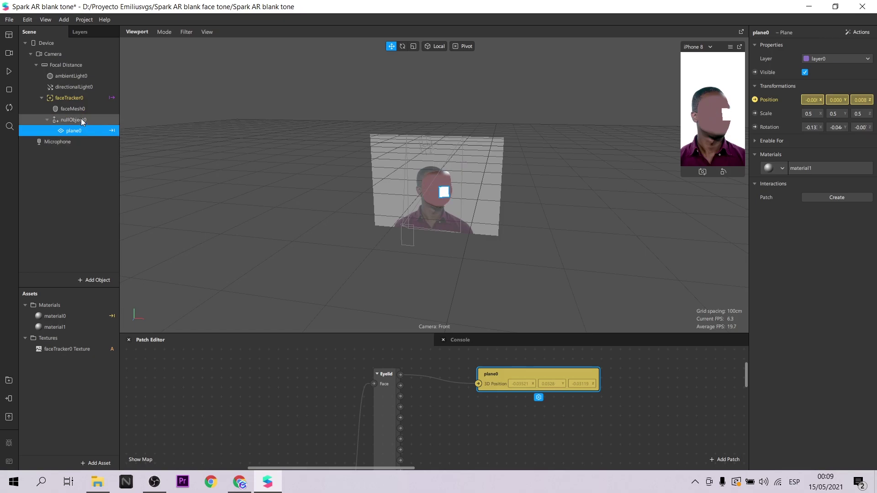
- Replace plane0's position patch with a nullObject0 3D Position patch driven by the Eyelid patch's Left Eye Center output
left_click(80, 119)
key("Delete")
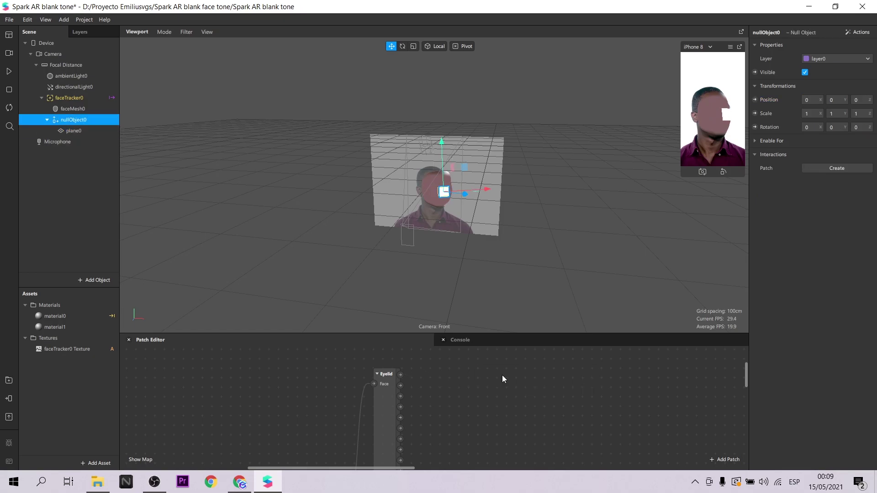
left_click(755, 100)
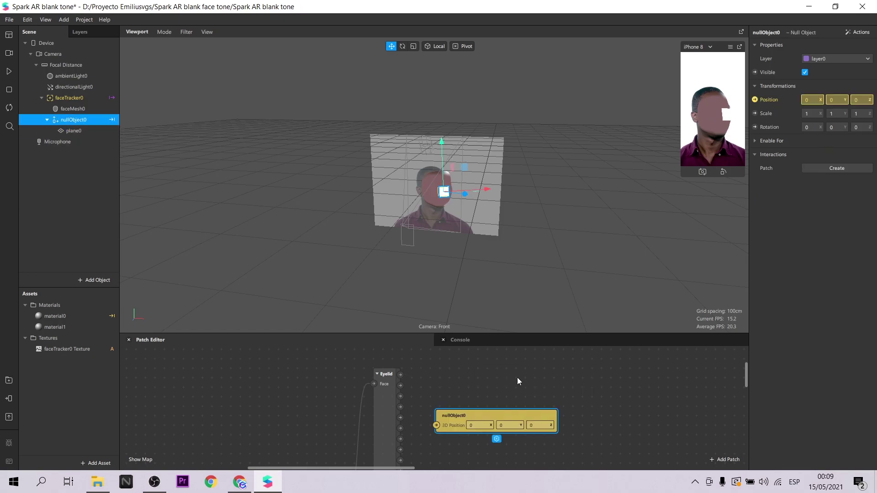
left_click_drag(502, 406, 508, 373)
left_click_drag(401, 375, 473, 379)
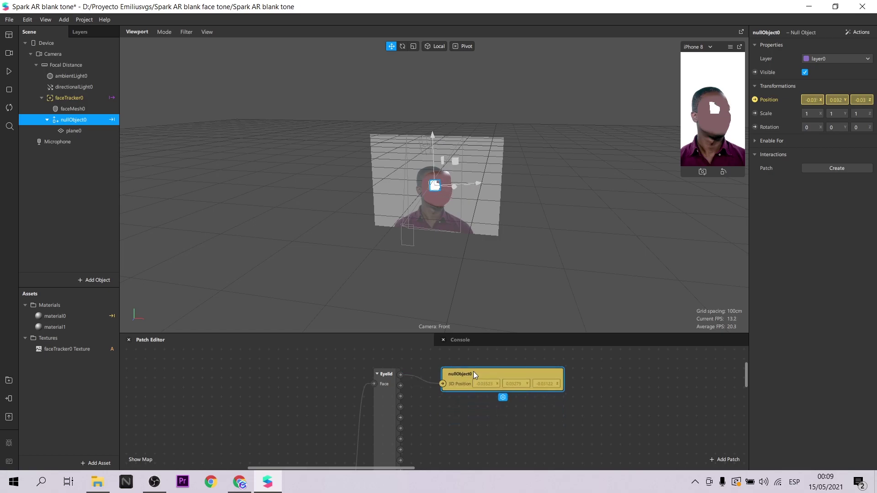
- Move plane0 forward, out in front of the face mesh, to a Z position of about 0.045
left_click(89, 132)
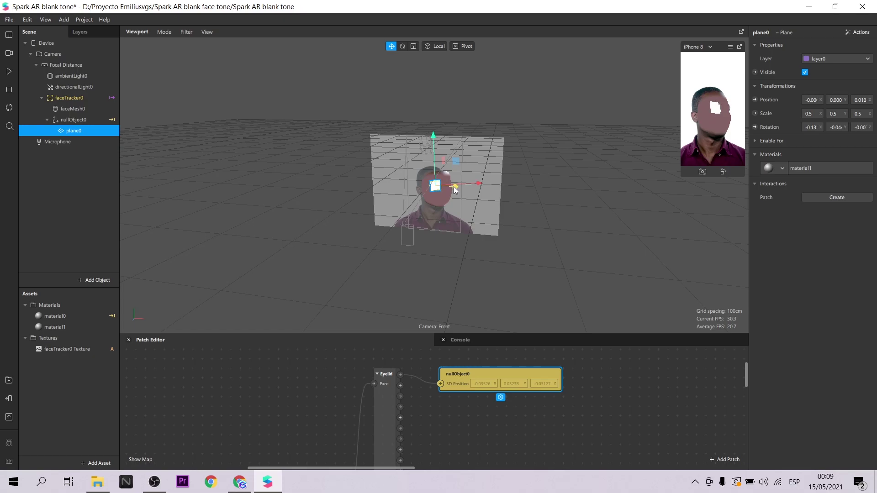
left_click_drag(447, 269, 395, 178)
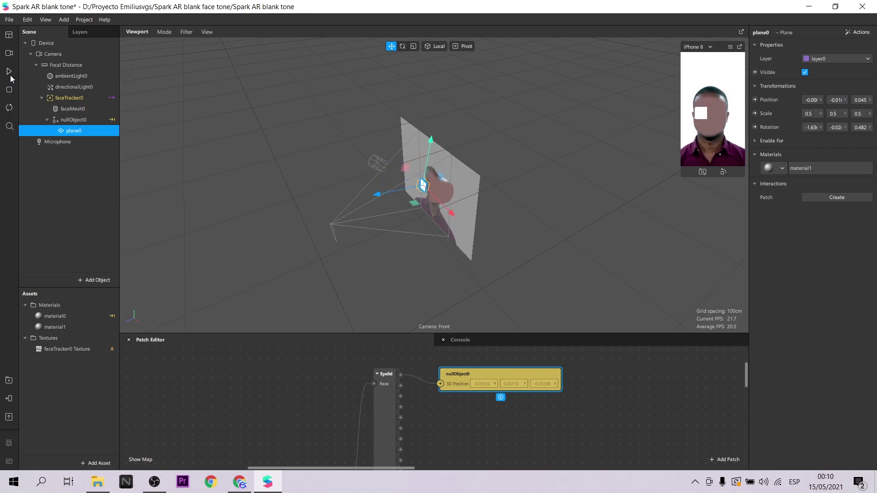
- Assign the eyes image as a new diffuse texture of material1
double_click(71, 327)
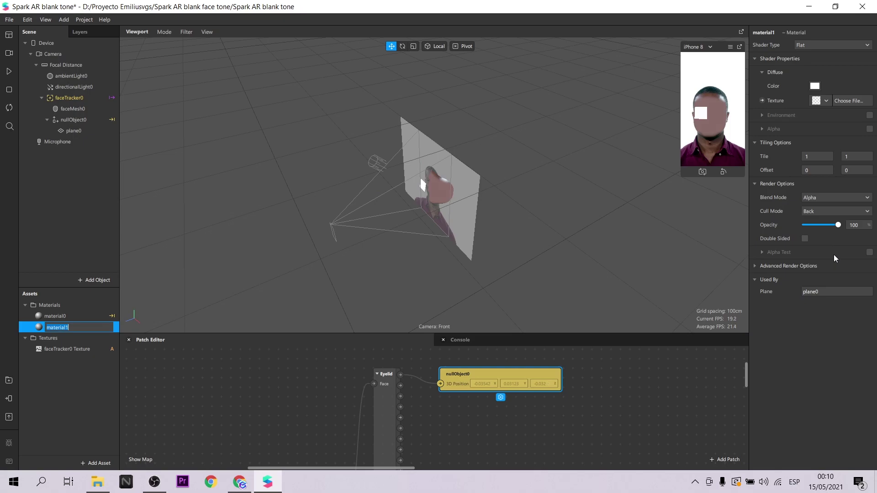
left_click(824, 101)
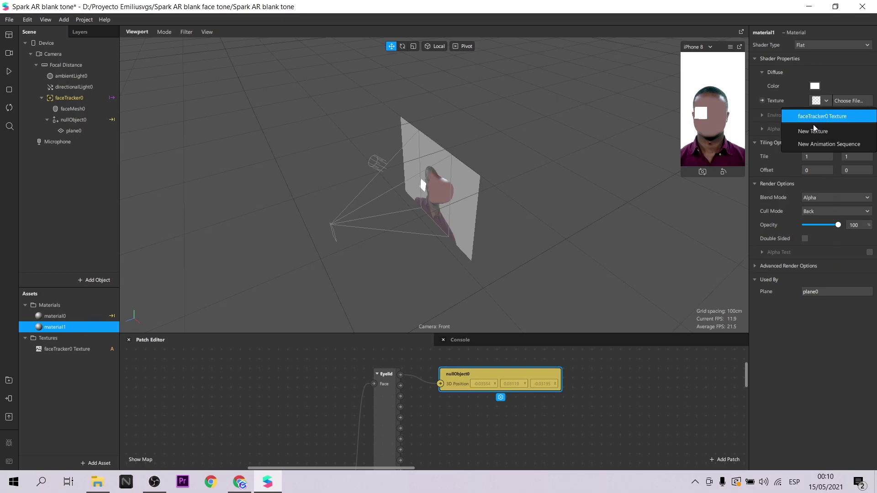
left_click(813, 131)
left_click(578, 286)
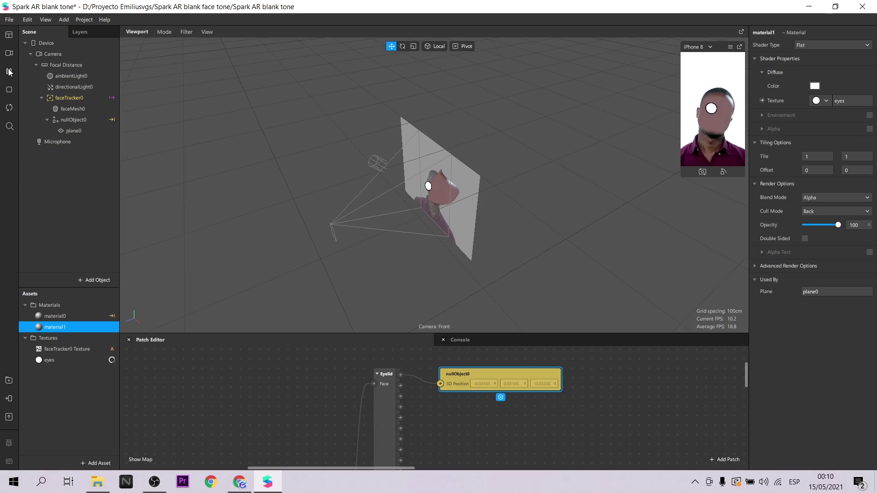
- Move plane0 closer to the face, to a Z position of about 0.017, and play the preview briefly to check it
double_click(87, 133)
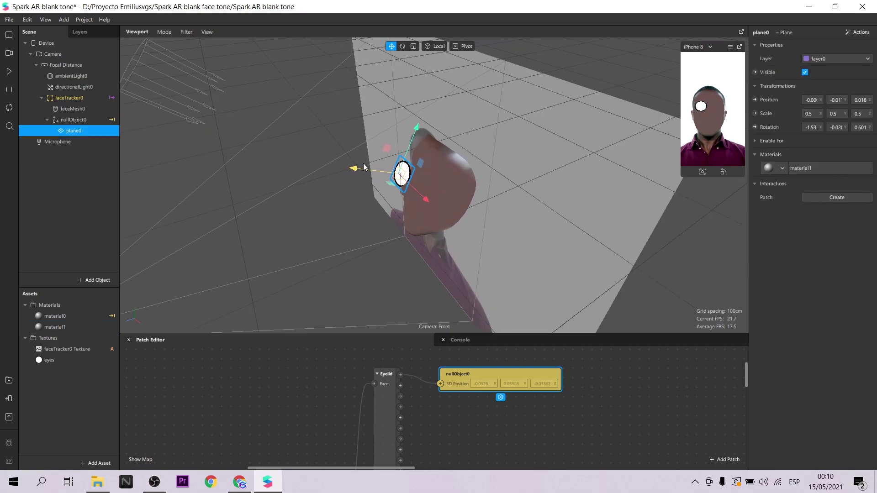
left_click(9, 72)
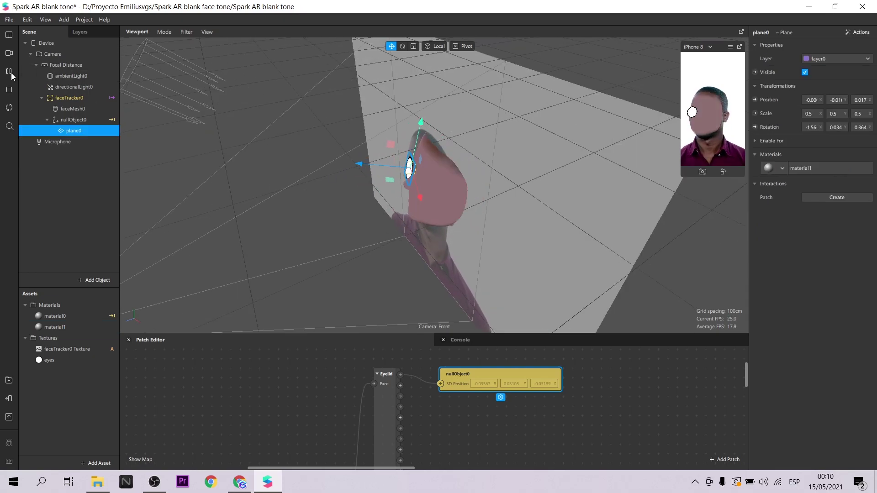
left_click(10, 72)
- Add a second null object under faceTracker0 and place a new plane inside it
right_click(83, 97)
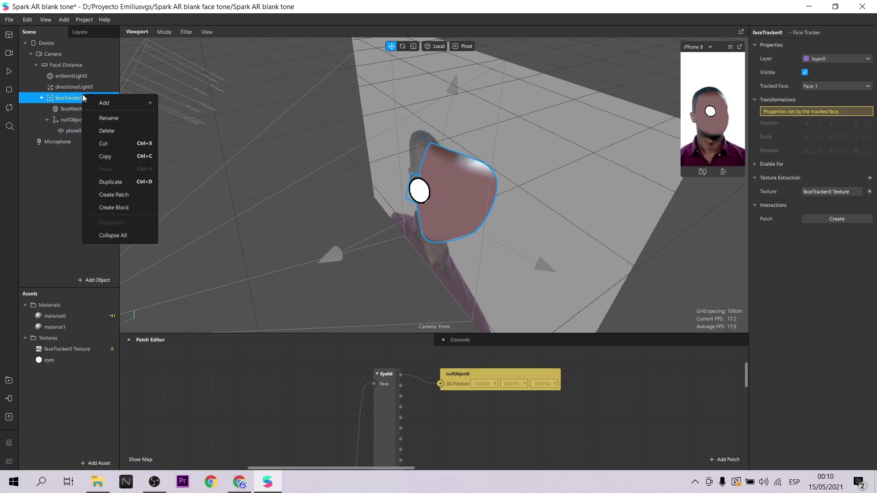
mouse_move(133, 102)
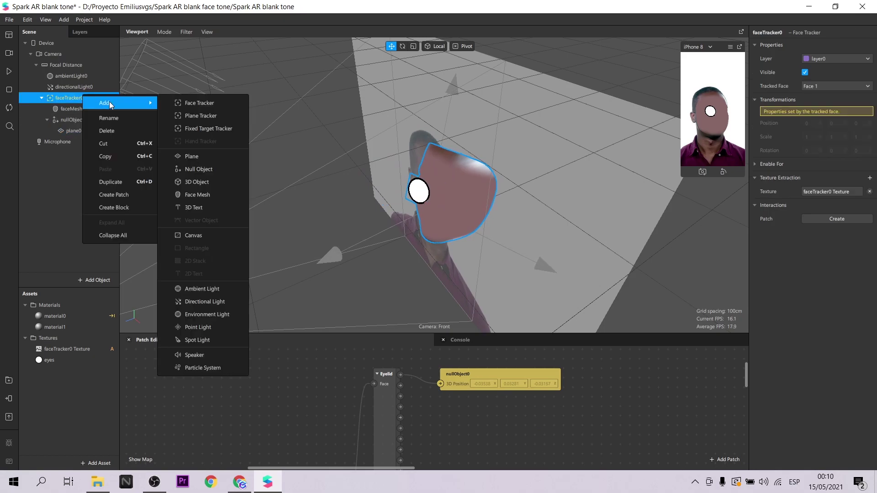
left_click(210, 171)
right_click(82, 141)
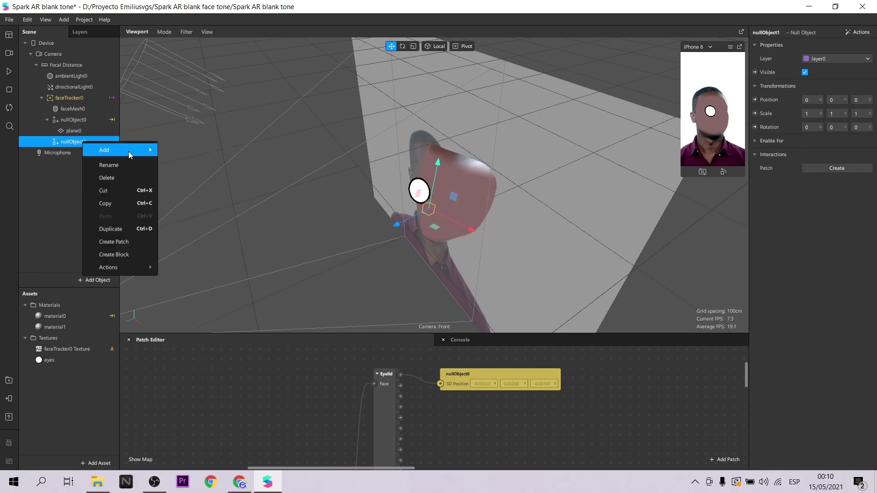
mouse_move(128, 151)
left_click(192, 203)
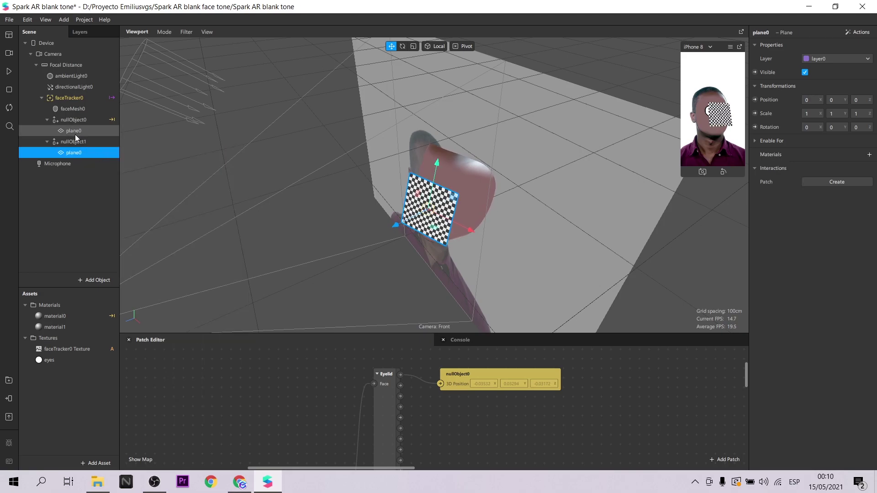
- Rename the plane under nullObject0 as eye1 and the plane under nullObject1 as eye2
double_click(74, 131)
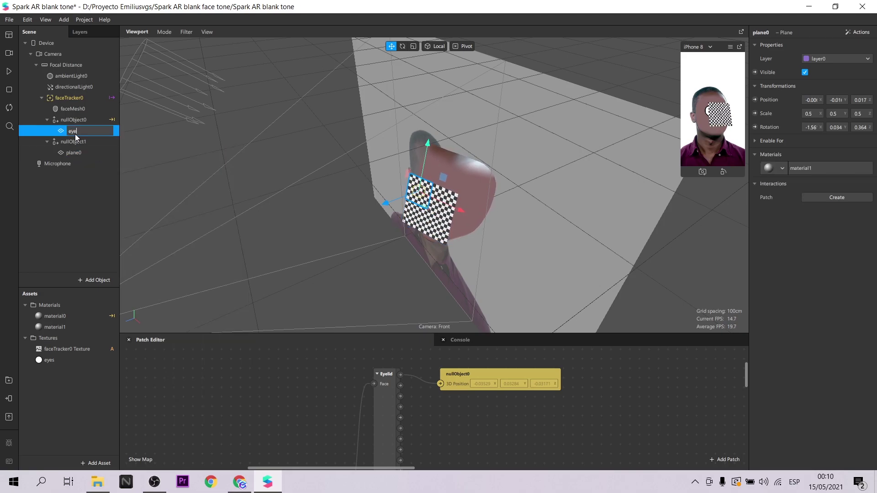
type("eye1")
key("Return")
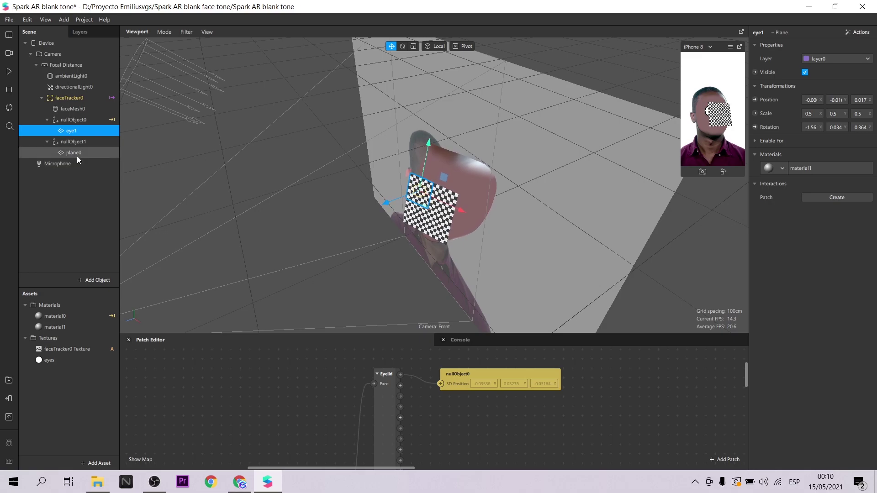
double_click(77, 154)
type("eye2")
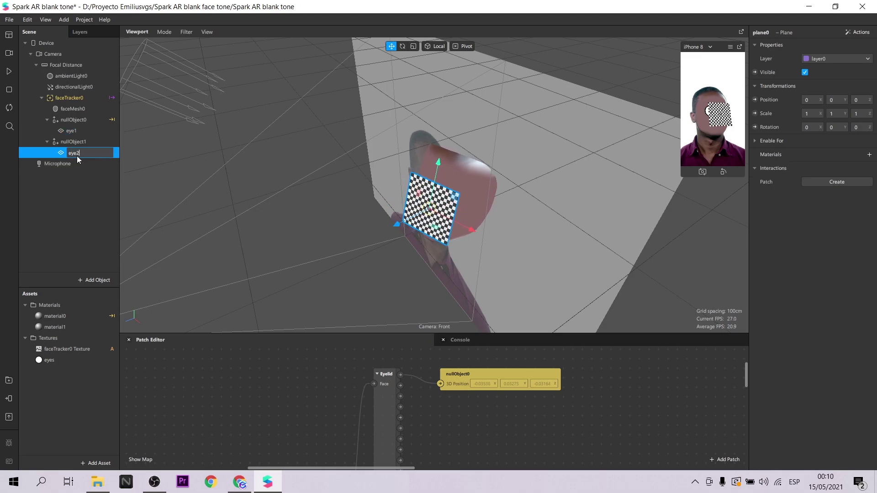
key("Return")
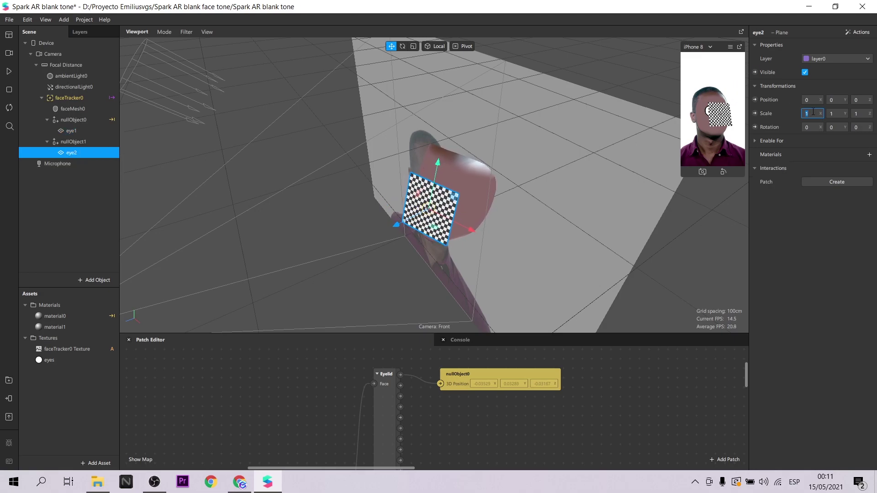
- Scale eye2 to 0.5 on all three axes and assign material1 to it
type("0.5")
left_click(836, 115)
type("0.5")
left_click(864, 114)
type("0.5")
left_click(869, 155)
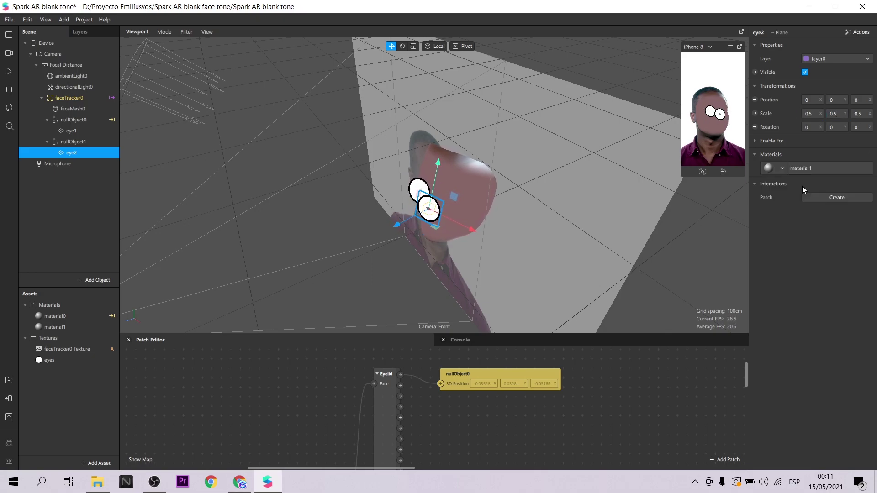
- Create a 3D Position patch for nullObject1 and drive it with the Eyelid patch's Right Eye Center output
left_click(73, 142)
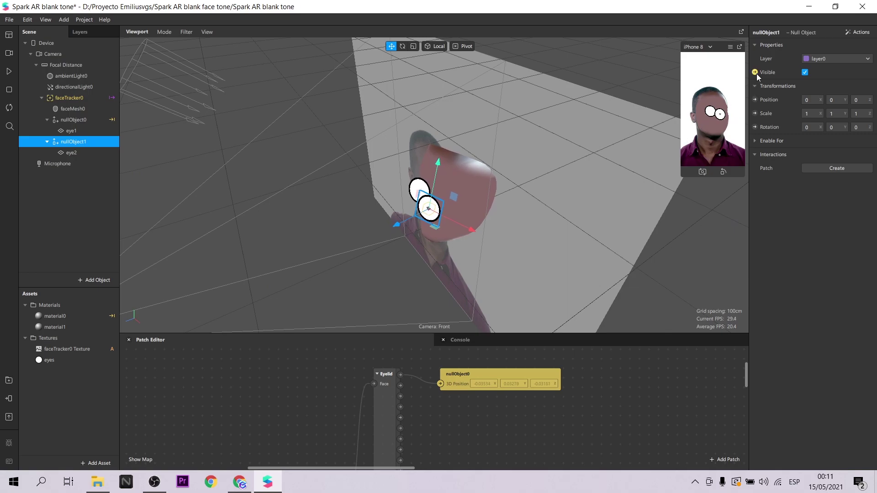
left_click(755, 100)
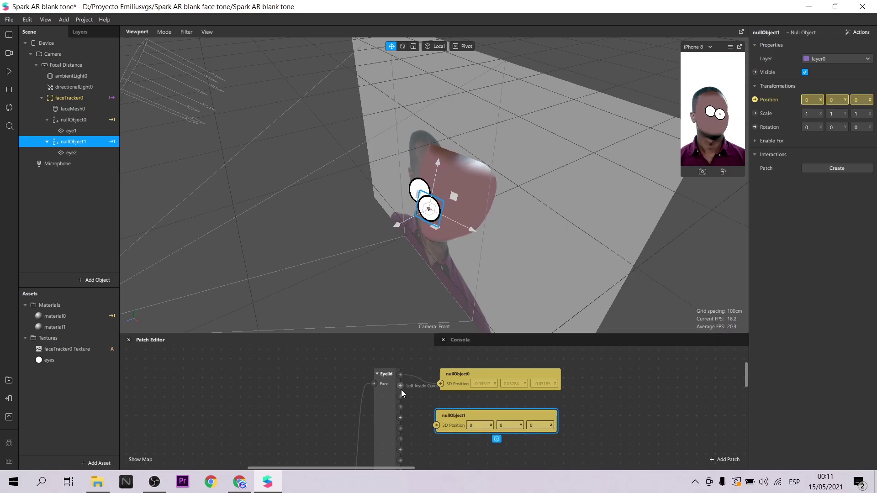
left_click_drag(401, 439, 437, 425)
left_click_drag(491, 421, 494, 427)
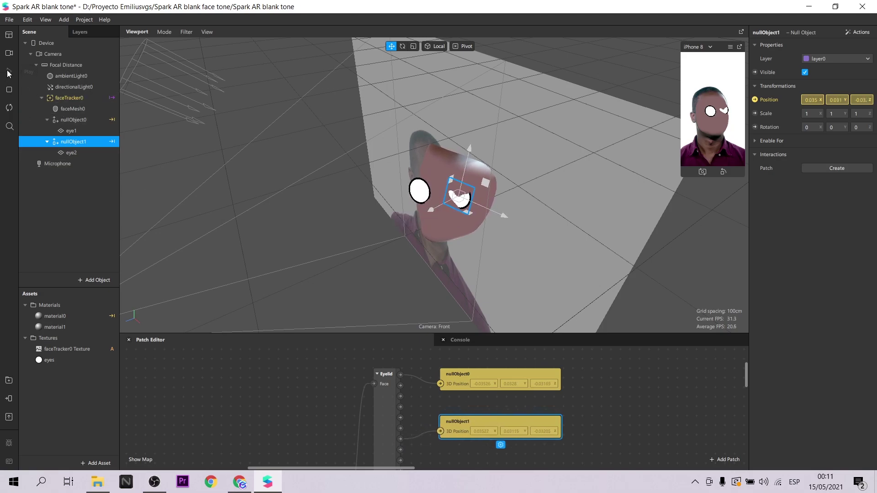
- Move eye2 out in front of the face mesh, to a Z position of about 0.013, and pause the preview
left_click(74, 154)
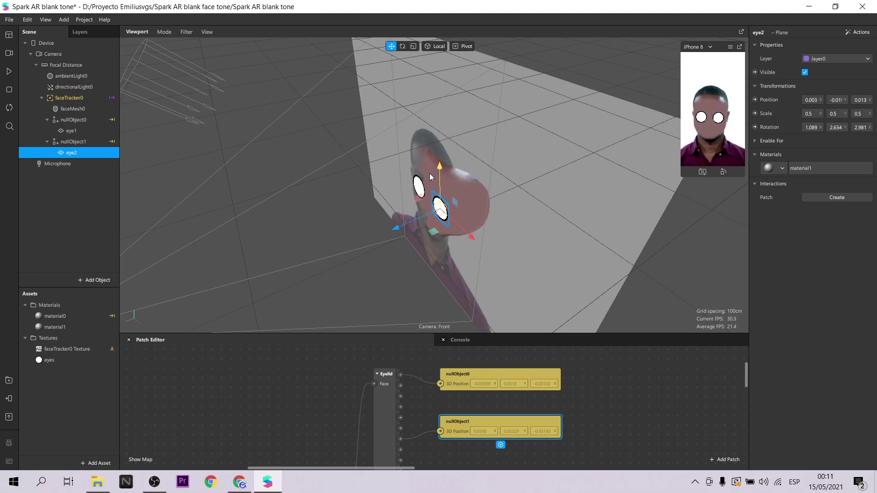
left_click(9, 71)
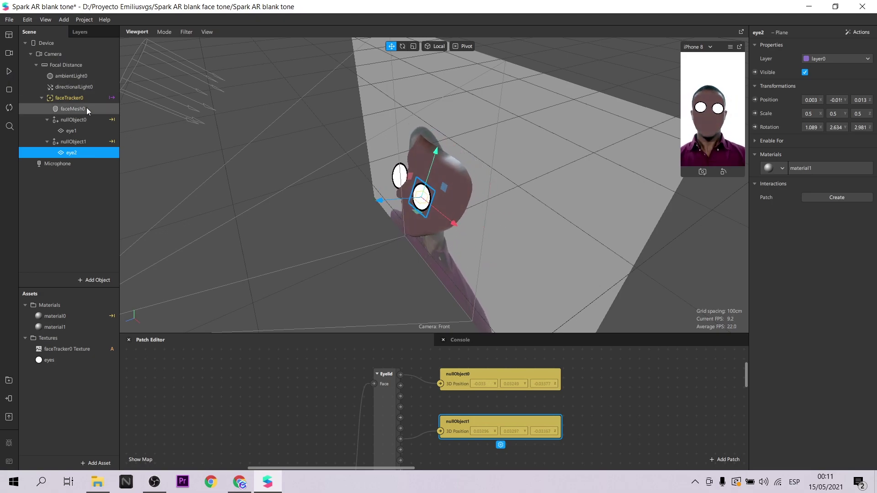
- Hide faceMesh0 and, from the front view, raise eye2 level with eye1, to a Y position of about -0.012
left_click(87, 111)
left_click(805, 73)
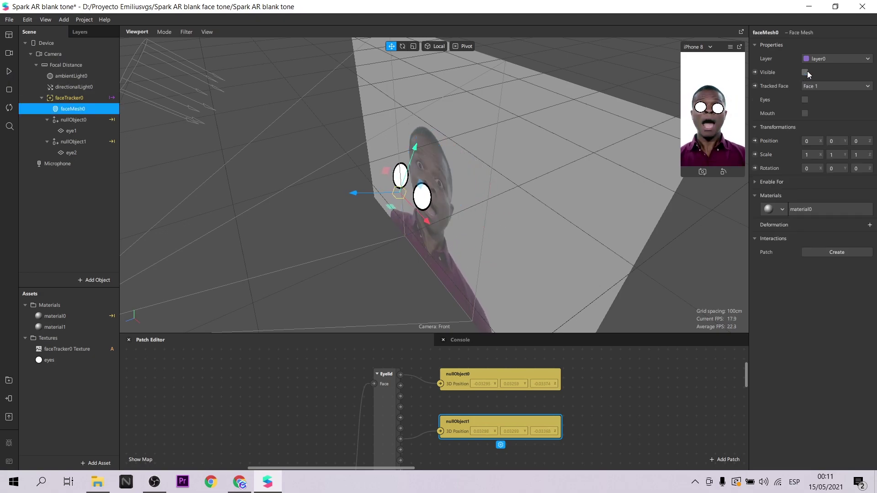
key("f")
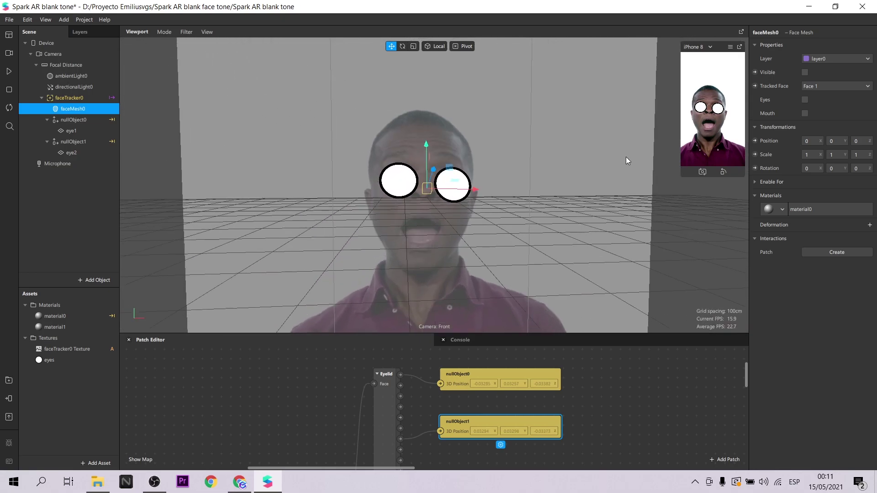
left_click_drag(426, 155, 428, 152)
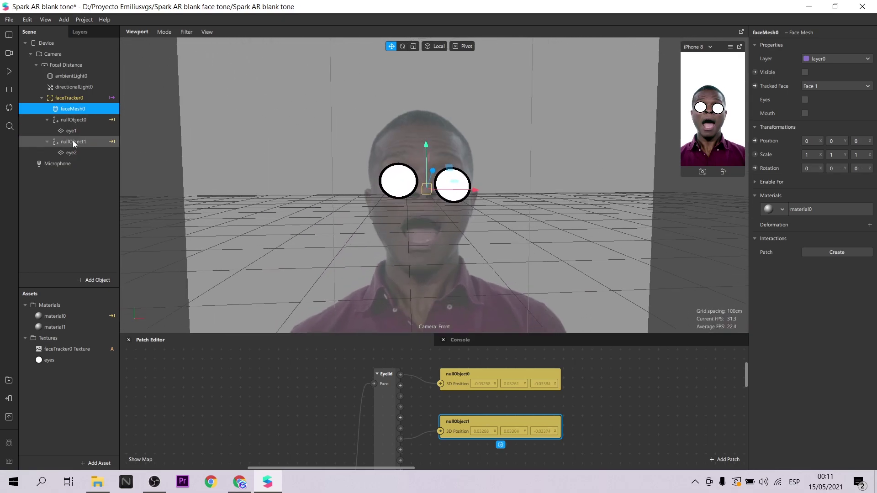
left_click(91, 142)
left_click(108, 152)
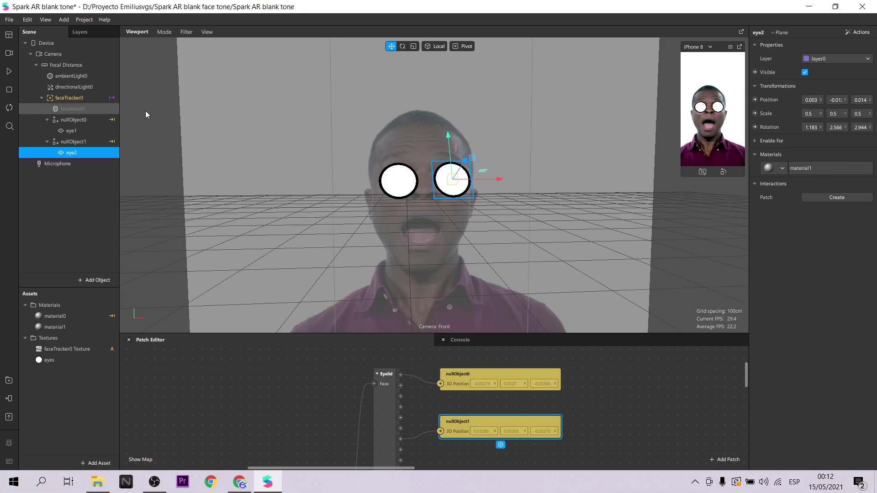
- Make faceMesh0 visible again and play the preview briefly to check how both eyes sit on the face
left_click(80, 109)
left_click(9, 71)
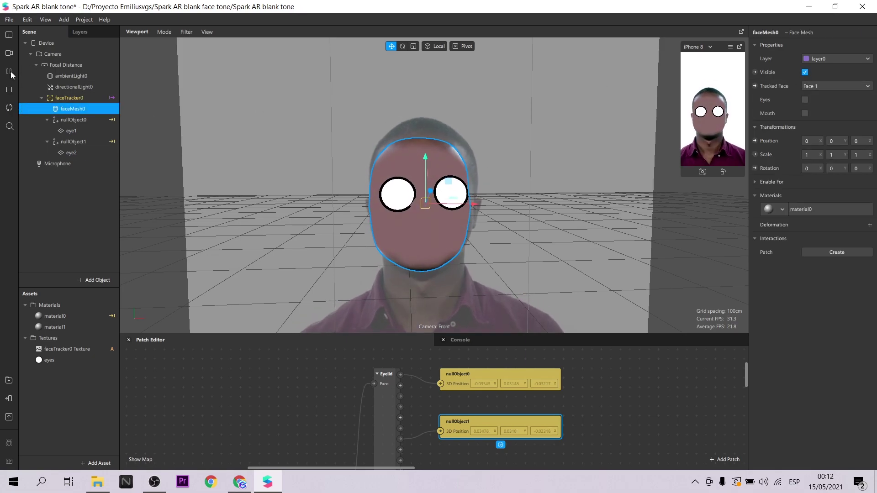
left_click(9, 72)
left_click(71, 142)
left_click(69, 152)
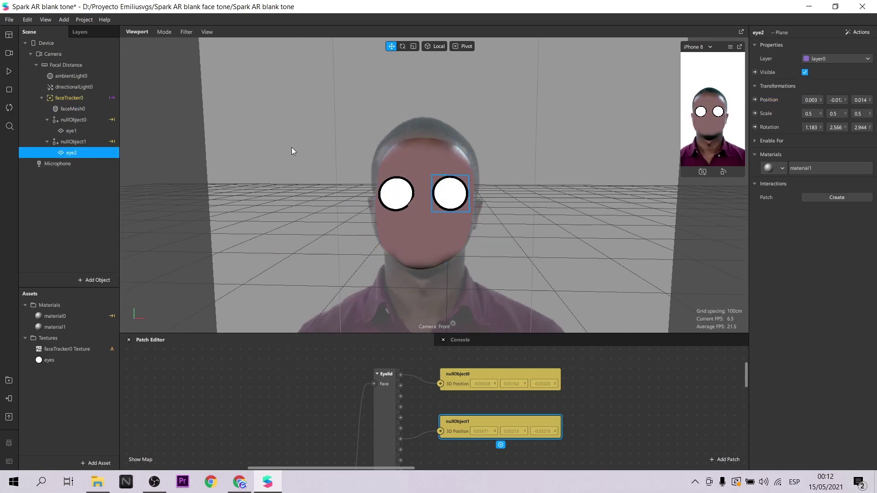
left_click(86, 205)
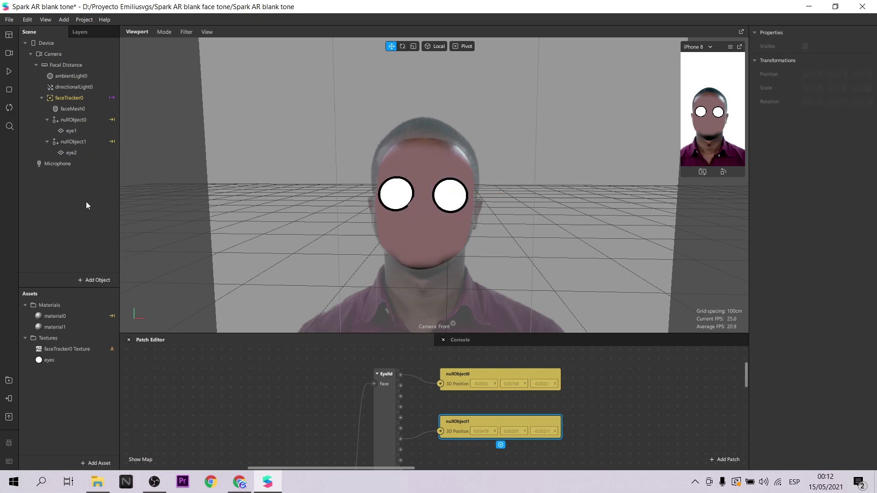
- Import the Sphere from the 3D Shapes collection of the AR Library
scroll(477, 391, "down", 5)
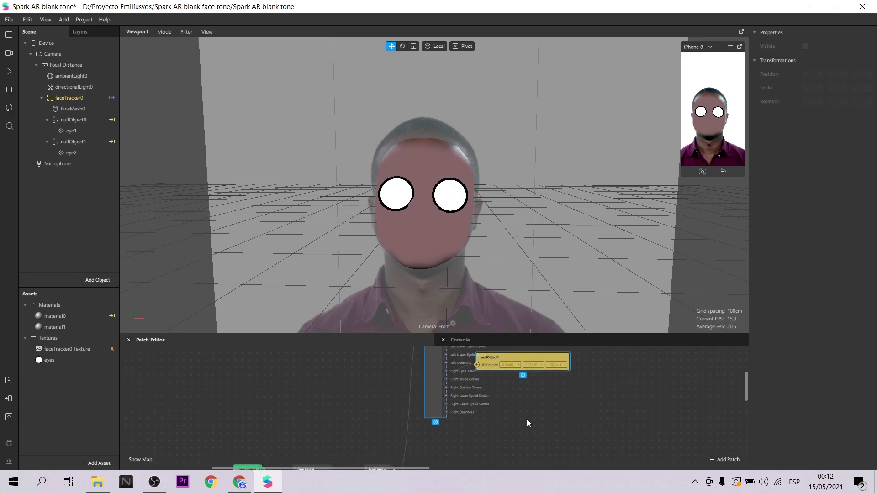
left_click(9, 380)
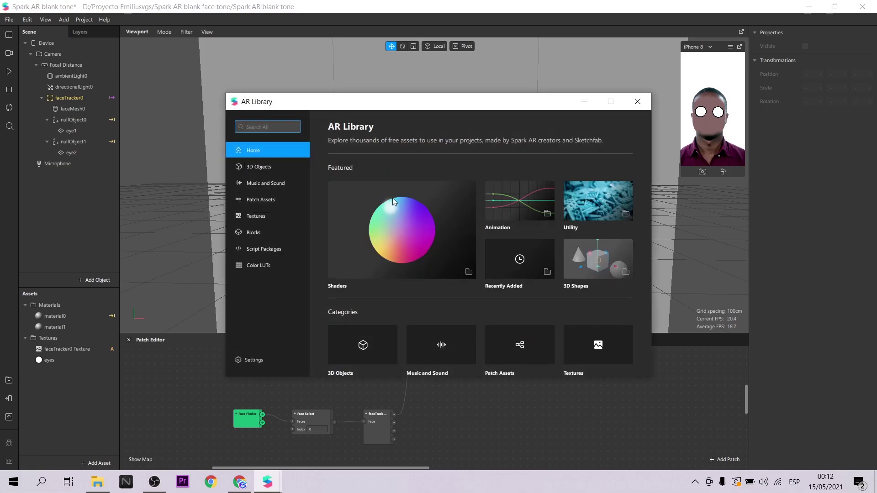
scroll(402, 235, "down", 2)
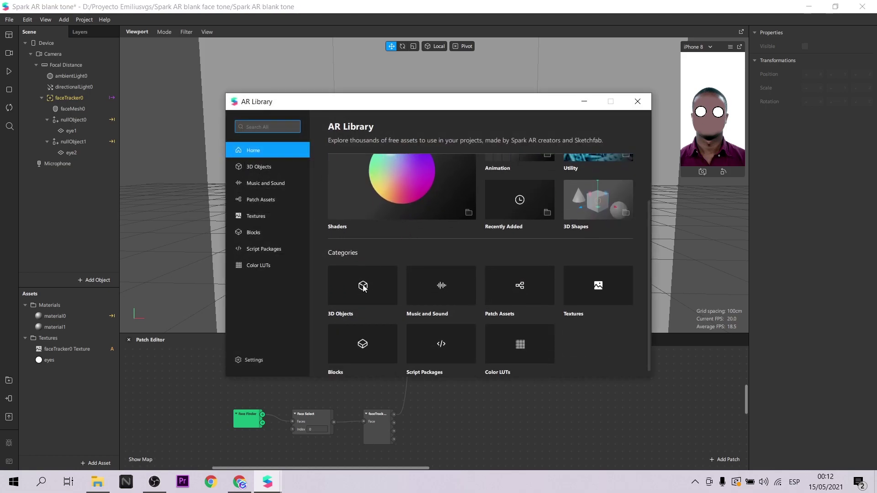
left_click(362, 284)
left_click(358, 259)
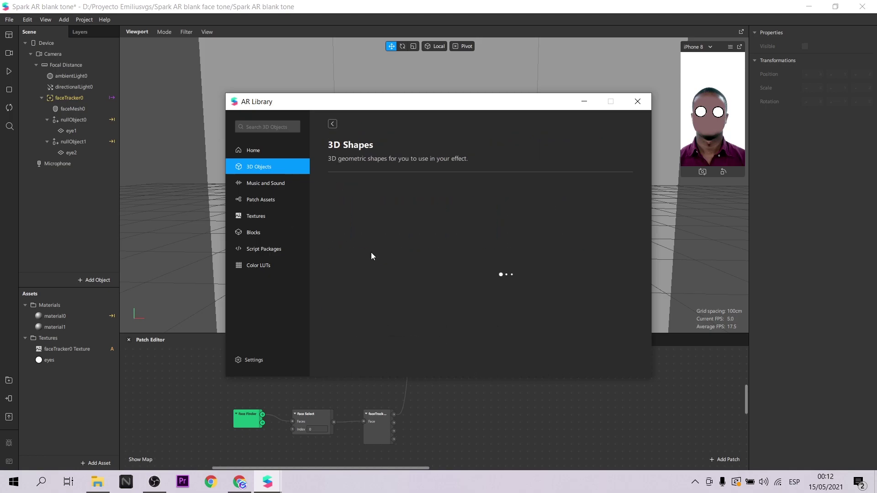
scroll(432, 278, "down", 2)
left_click(572, 216)
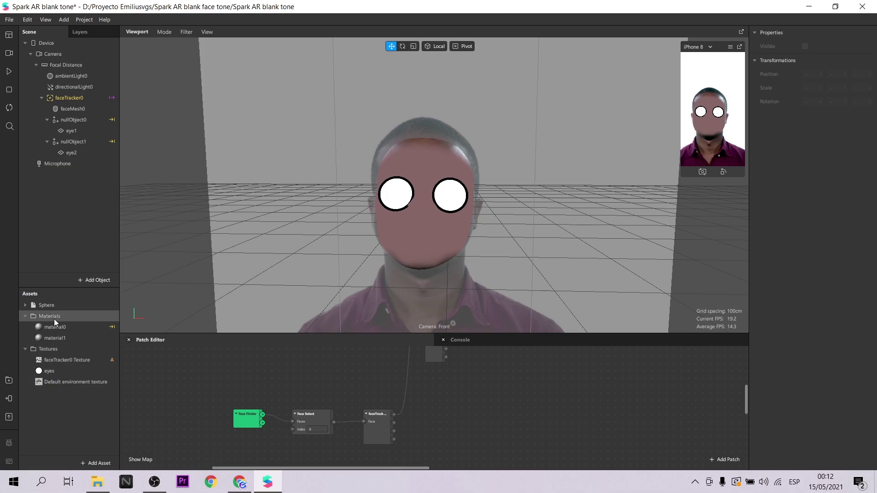
- Add the imported Sphere under faceTracker0 and scale it to 0.25 on all three axes
left_click_drag(51, 306, 91, 89)
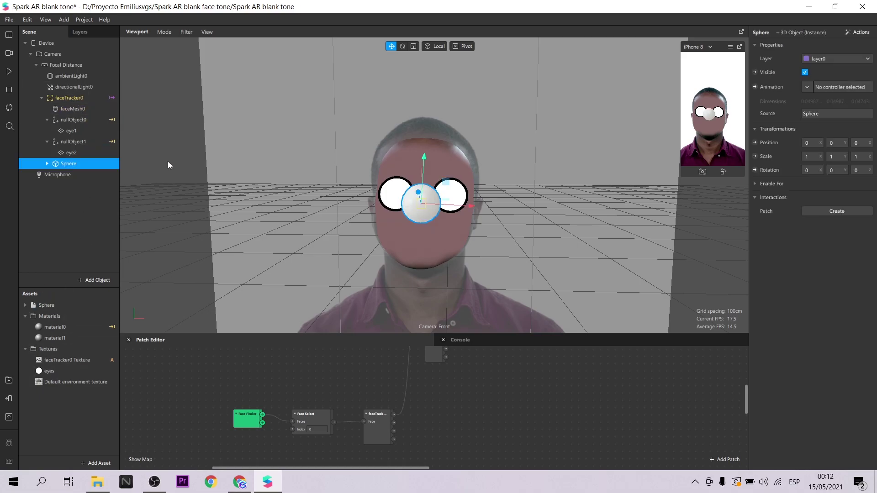
left_click(814, 155)
type("0.25")
key("Return")
left_click(846, 158)
left_click(855, 156)
type("0.25")
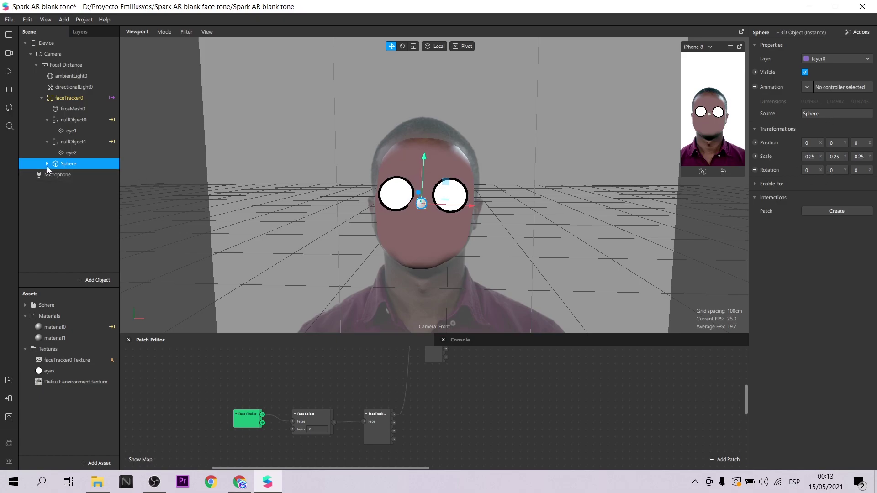
- Set the shader type of the sphere's material, Sphere_mat, to Flat and its diffuse color to black
left_click(66, 176)
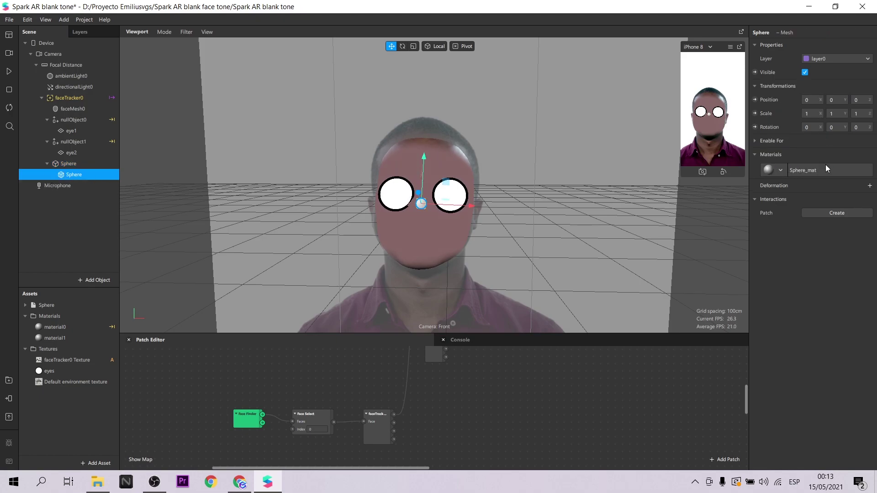
left_click(781, 171)
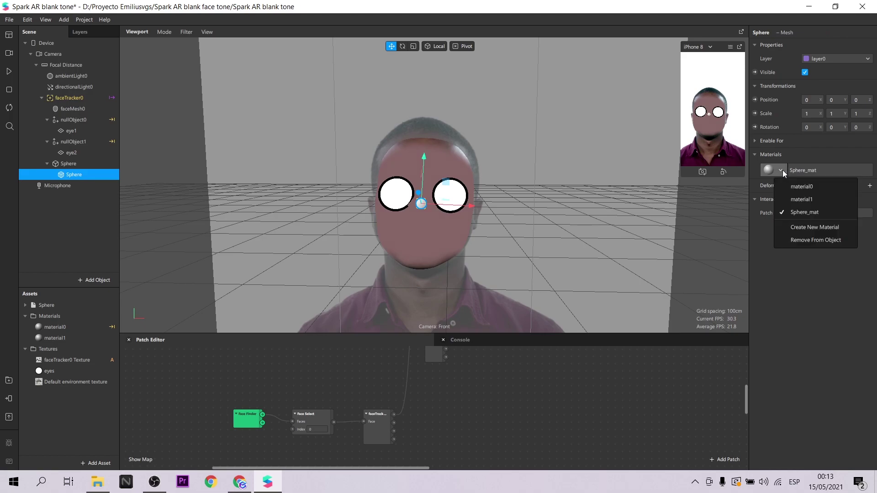
left_click(26, 305)
left_click(56, 327)
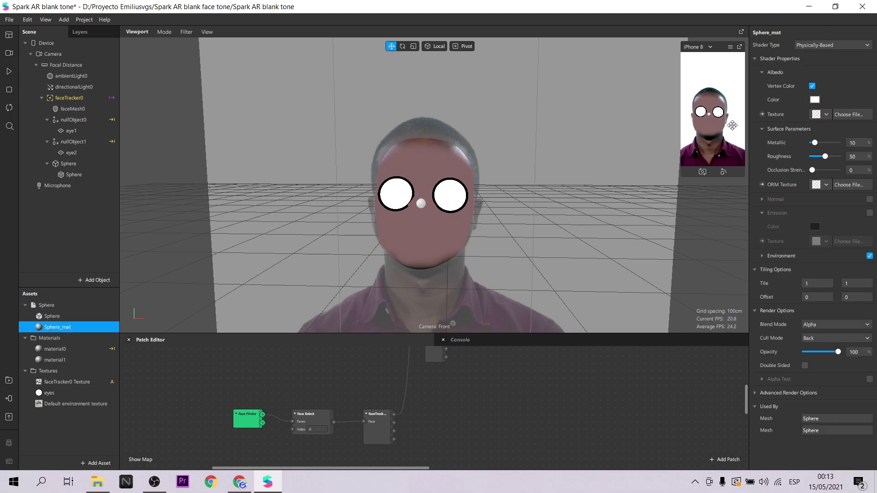
left_click(823, 45)
left_click(821, 50)
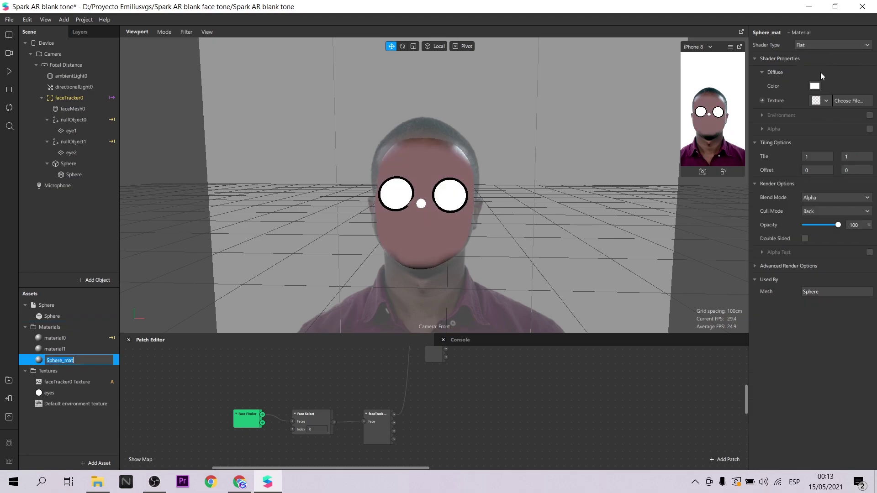
left_click(815, 86)
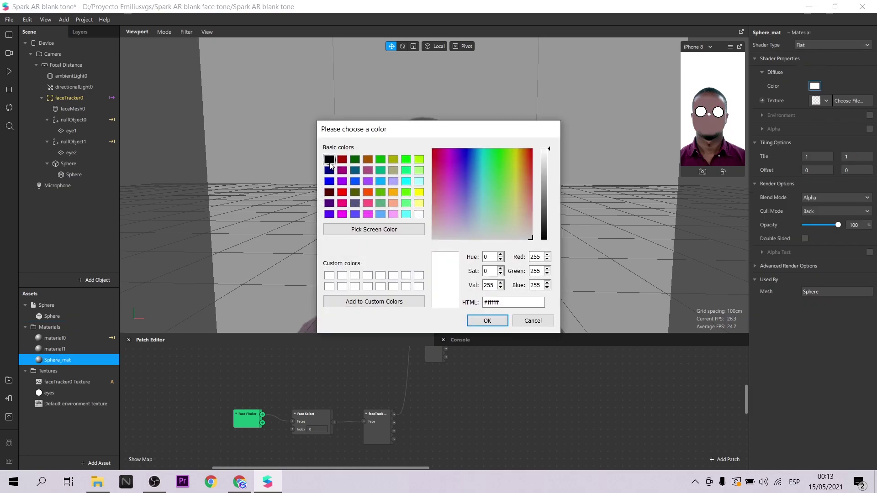
left_click(330, 160)
left_click(487, 321)
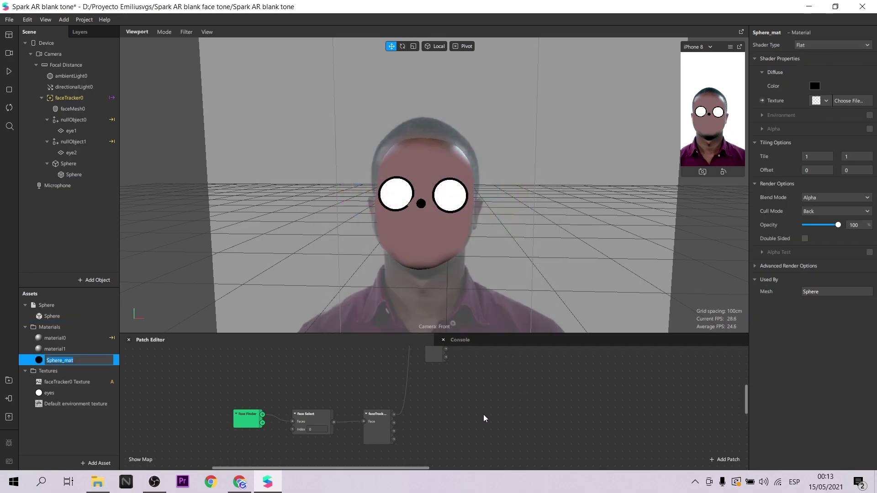
- Add an Eyeball patch beside the face tracker patch and feed the tracked face into it
right_click(442, 416)
type("eyeb")
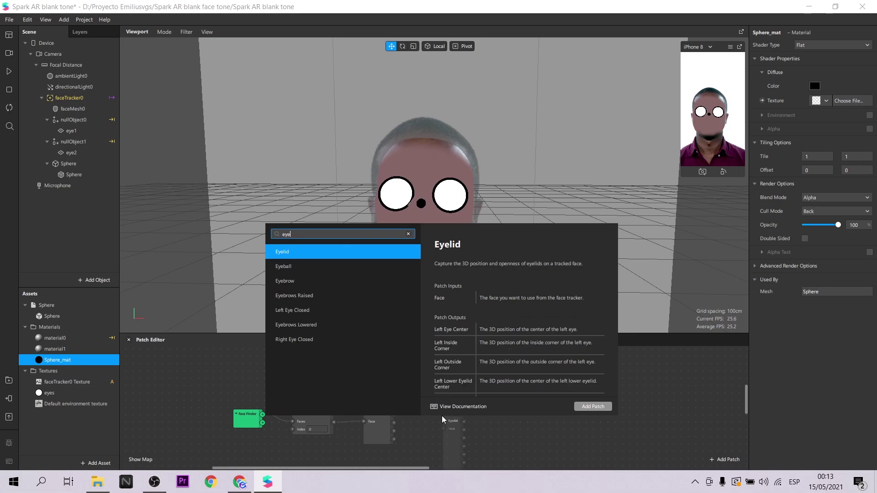
left_click(590, 407)
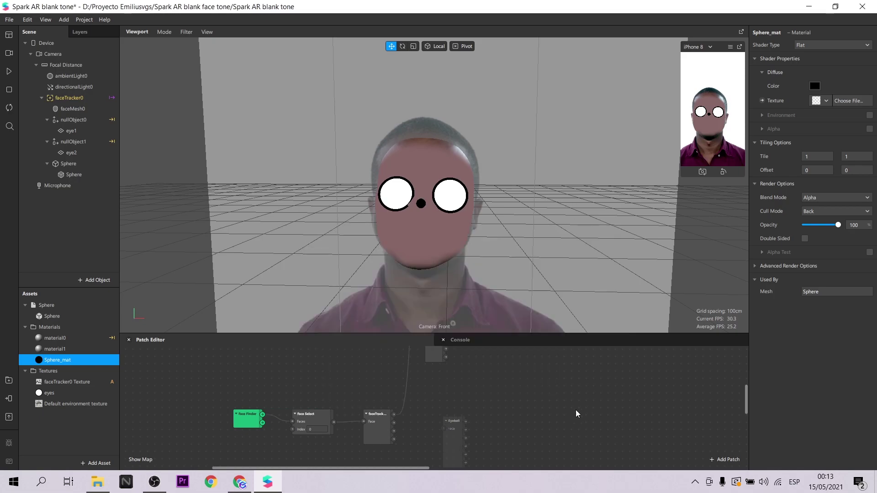
left_click_drag(394, 414, 440, 401)
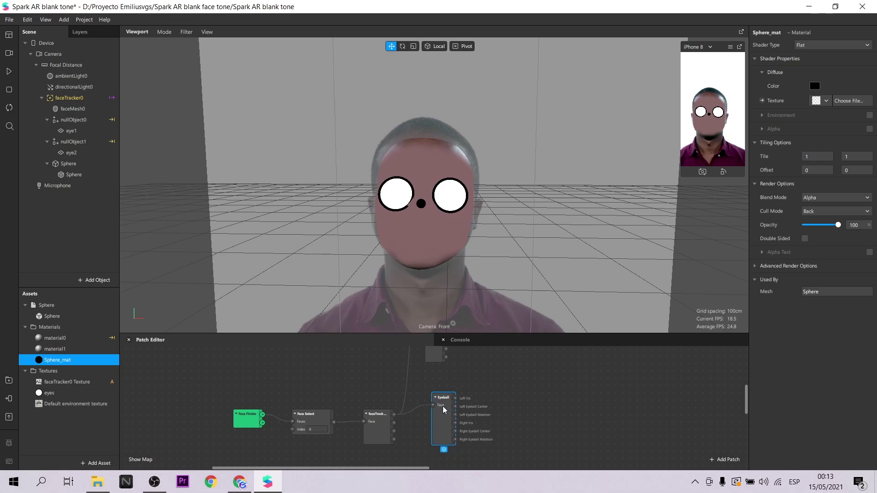
- Create a position patch for the inner Sphere mesh and connect the Eyeball patch's Left Iris output to it
left_click(422, 204)
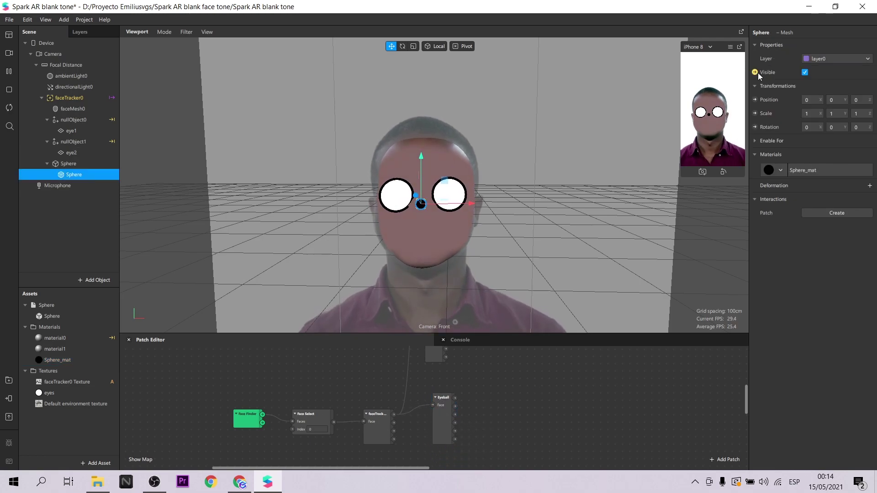
left_click(754, 100)
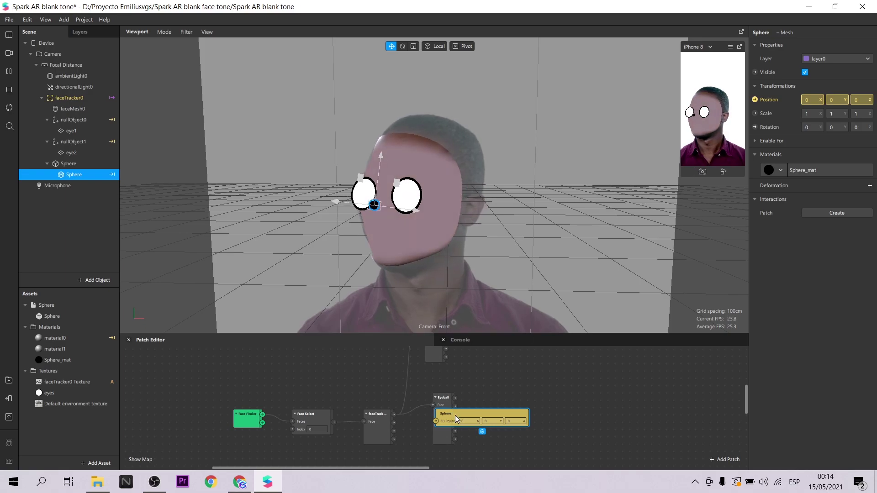
left_click_drag(455, 415, 546, 400)
left_click_drag(455, 398, 527, 405)
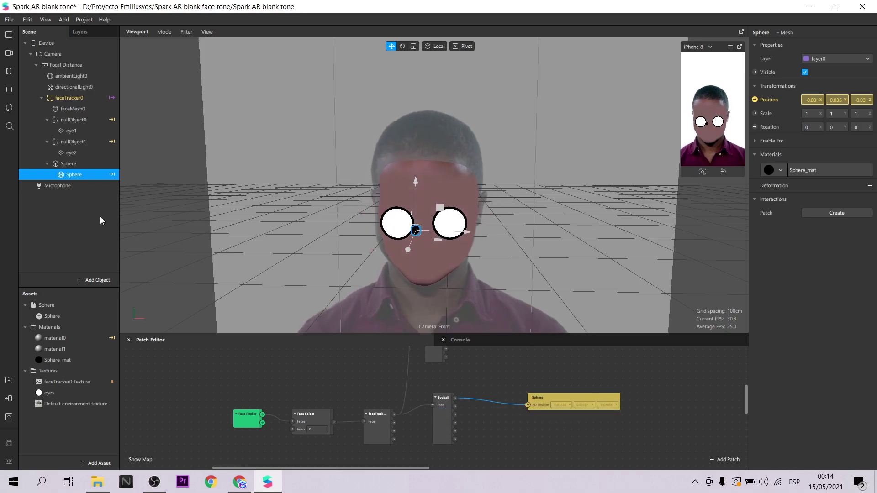
- Move the parent Sphere object onto the left eye and play the preview briefly to check the pupil
left_click(70, 165)
left_click(8, 81)
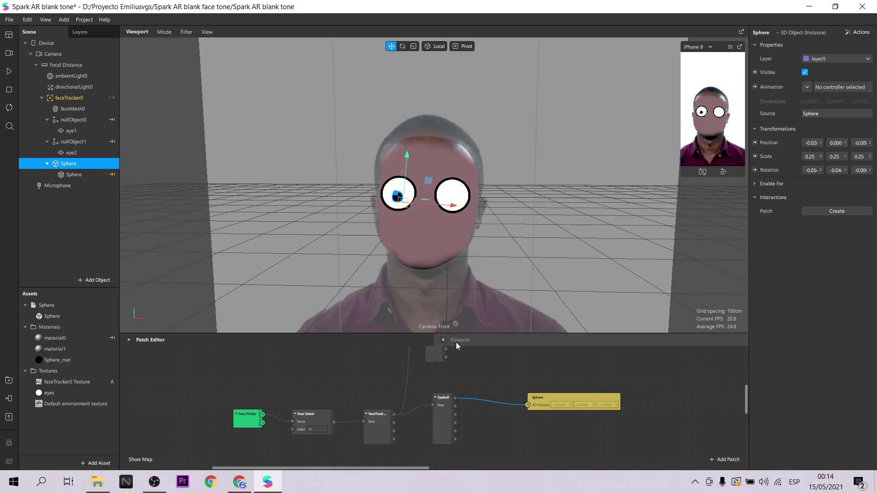
left_click(8, 71)
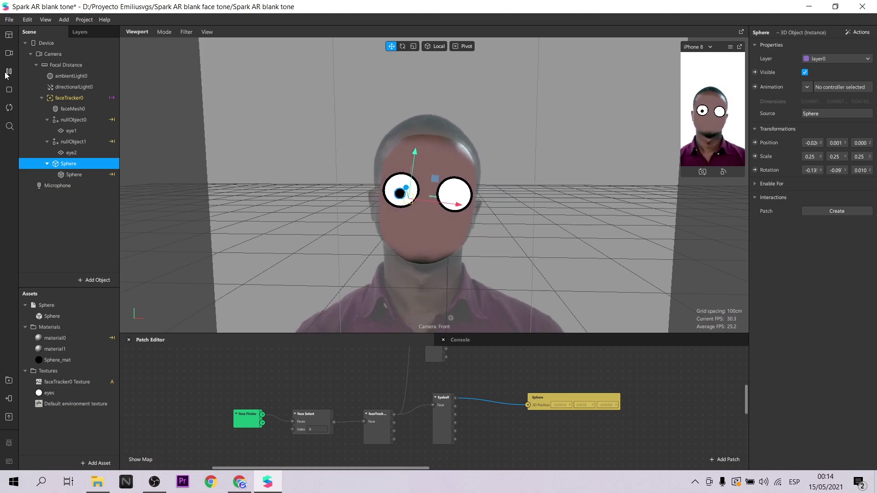
left_click(9, 72)
- Duplicate the parent Sphere, create a position patch for the copy, Sphere0, and connect the Eyeball's Right Iris output to it
scroll(500, 420, "down", 1)
scroll(517, 414, "up", 2)
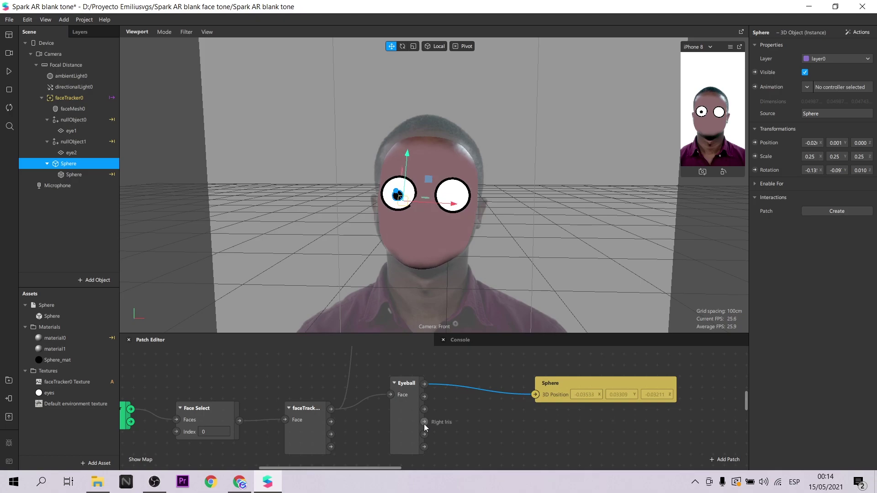
right_click(69, 166)
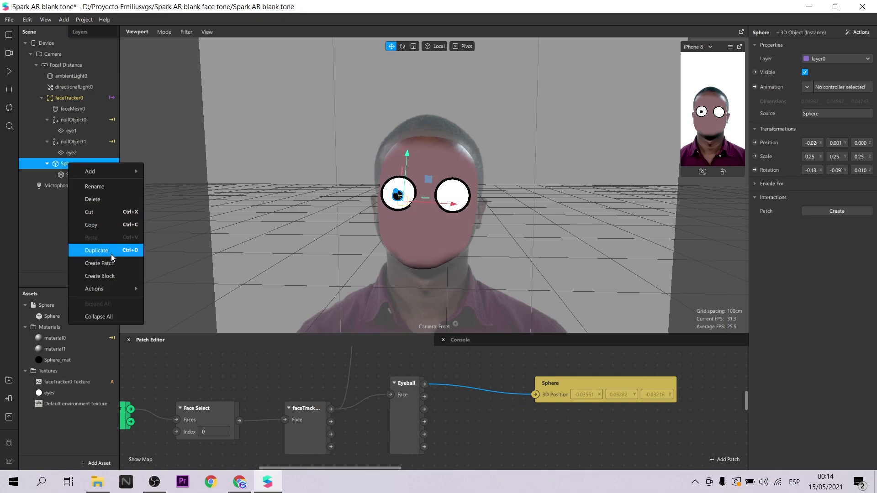
left_click(89, 252)
left_click(755, 143)
left_click_drag(460, 411, 563, 423)
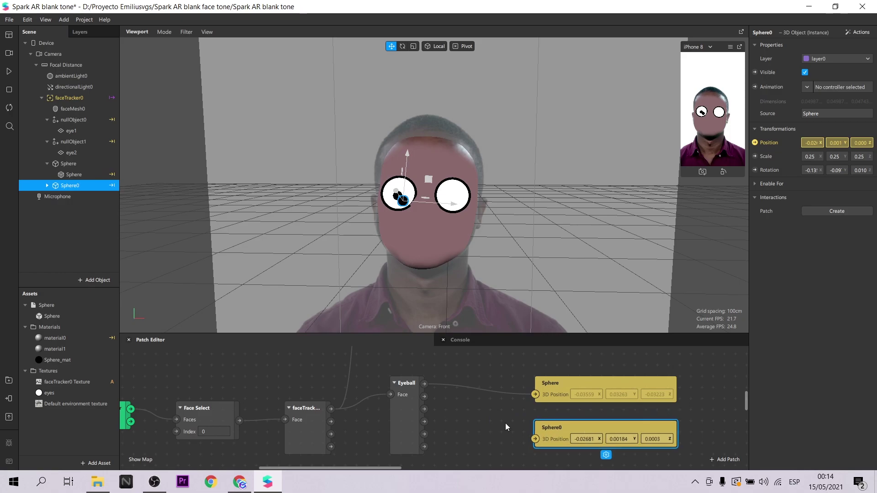
- Move the mesh inside Sphere0 forward and onto the white of the right eye, checking it from the side
left_click(483, 213)
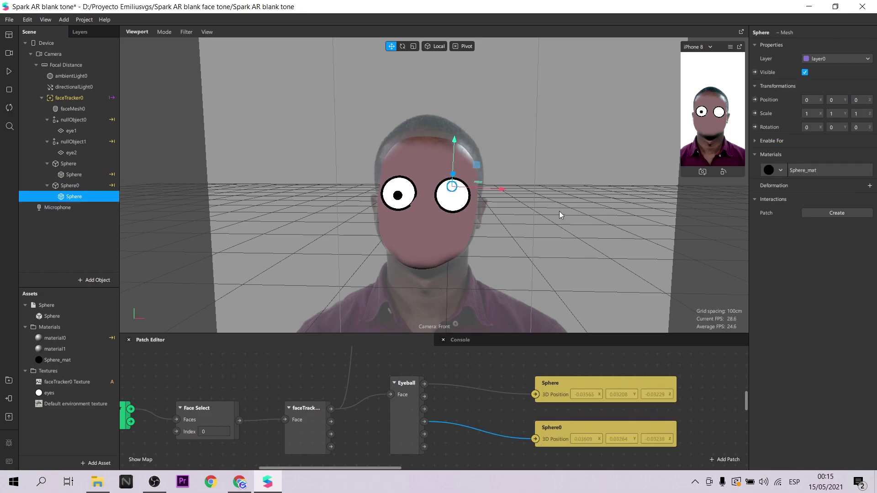
left_click_drag(555, 236, 406, 194)
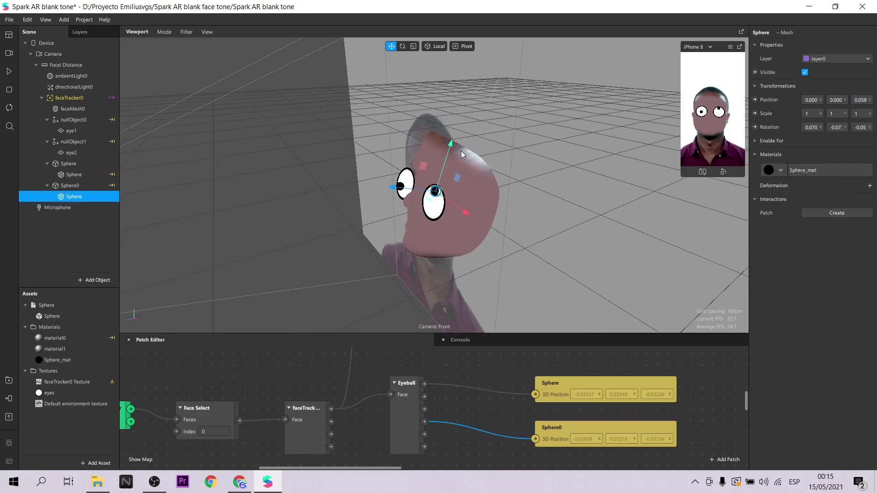
left_click_drag(213, 194, 362, 218)
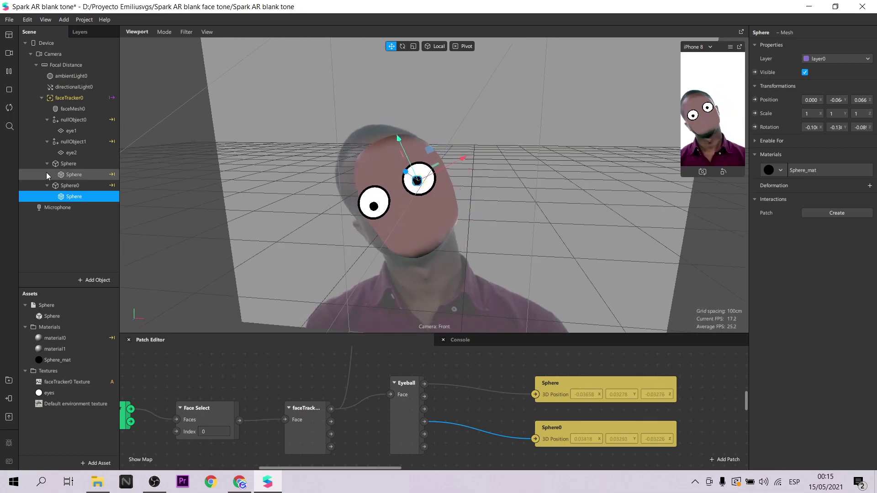
- Replace the inner Sphere mesh's position patch with one for the parent Sphere, connected to the Eyeball's Left Iris output
left_click(545, 384)
key("Delete")
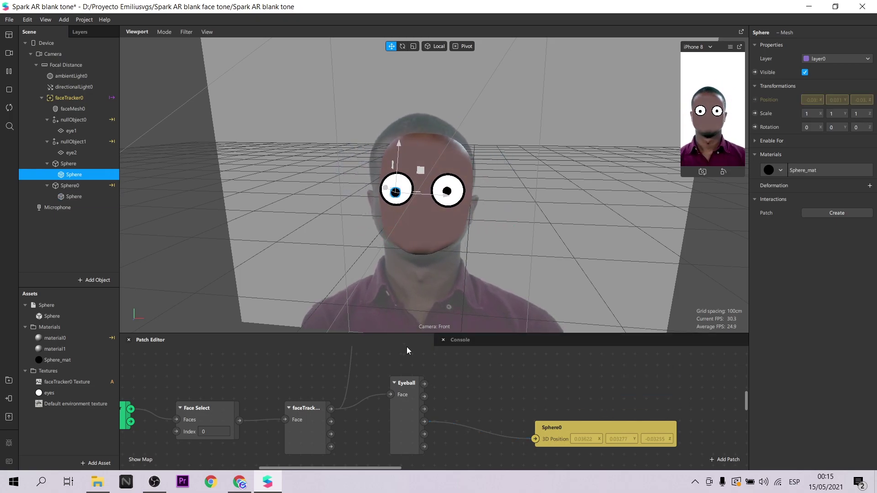
left_click(69, 164)
left_click(754, 143)
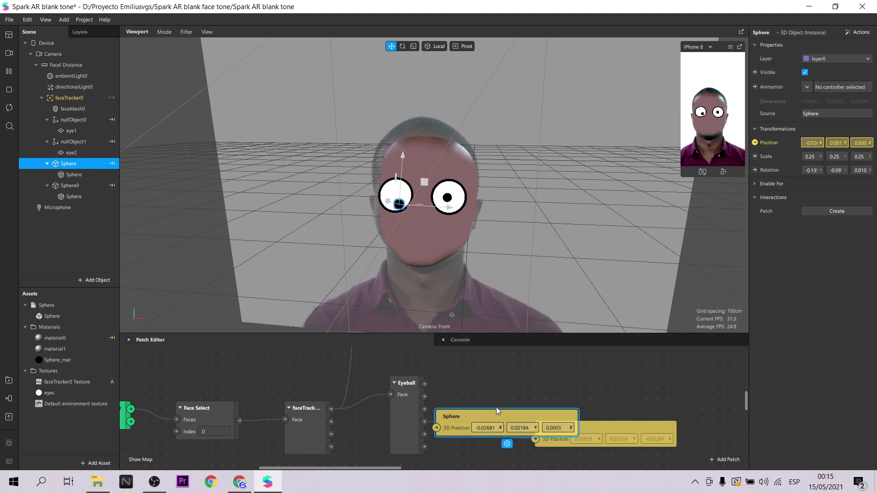
left_click_drag(514, 411, 613, 378)
left_click_drag(424, 384, 535, 395)
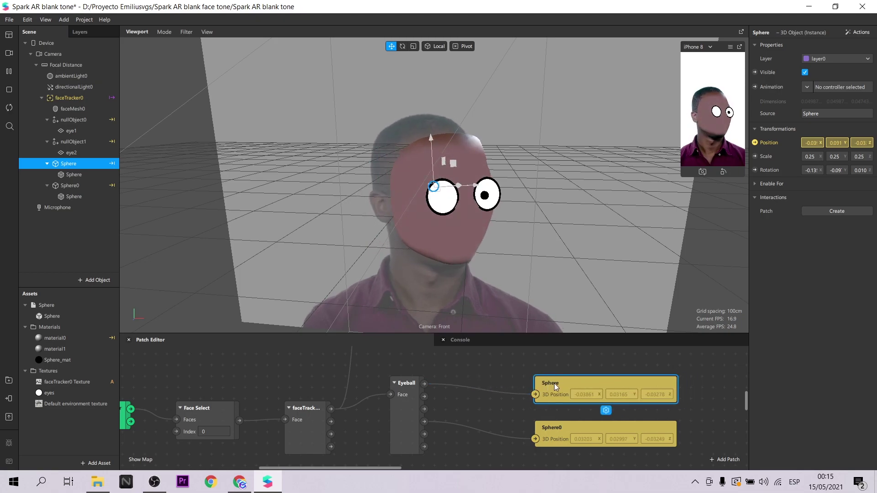
- Move the mesh inside the parent Sphere forward and onto the white of the left eye
left_click(400, 195)
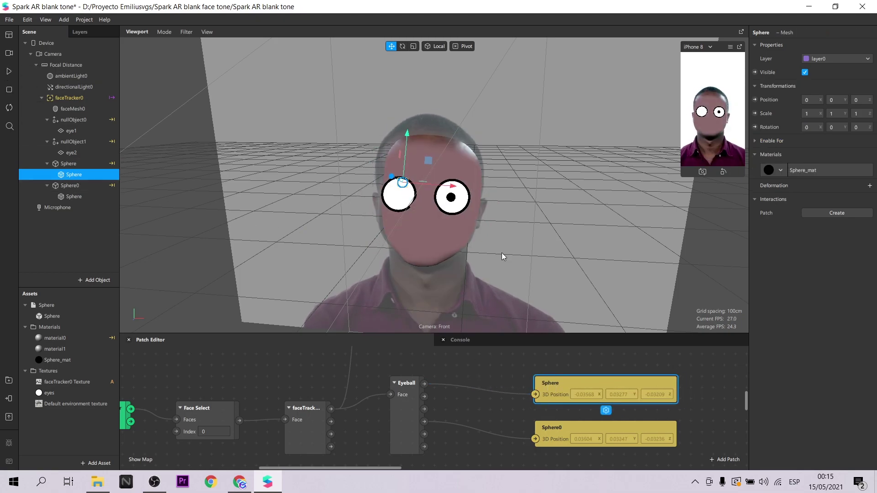
right_click_drag(498, 251, 366, 179)
right_click_drag(404, 154, 411, 206)
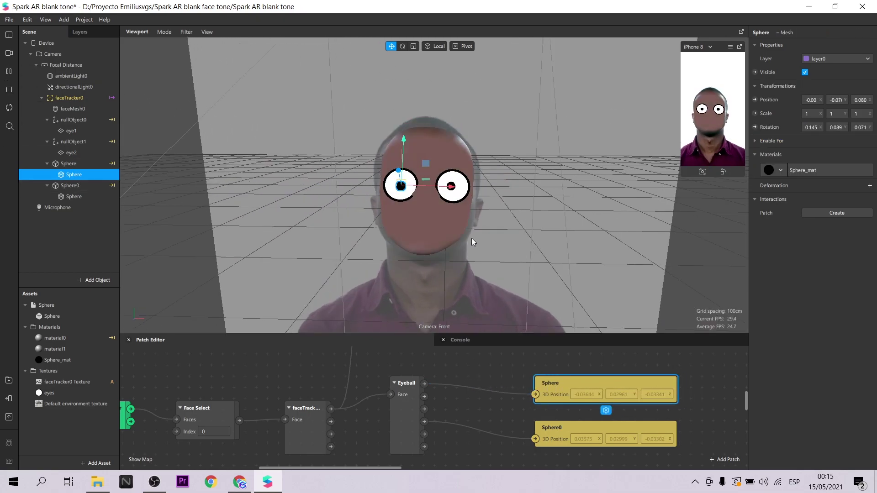
- Collapse both sphere objects, duplicate the parent Sphere, and scale the copy, Sphere1, to 0.5 on all three axes
scroll(473, 410, "down", 2)
scroll(415, 411, "up", 3)
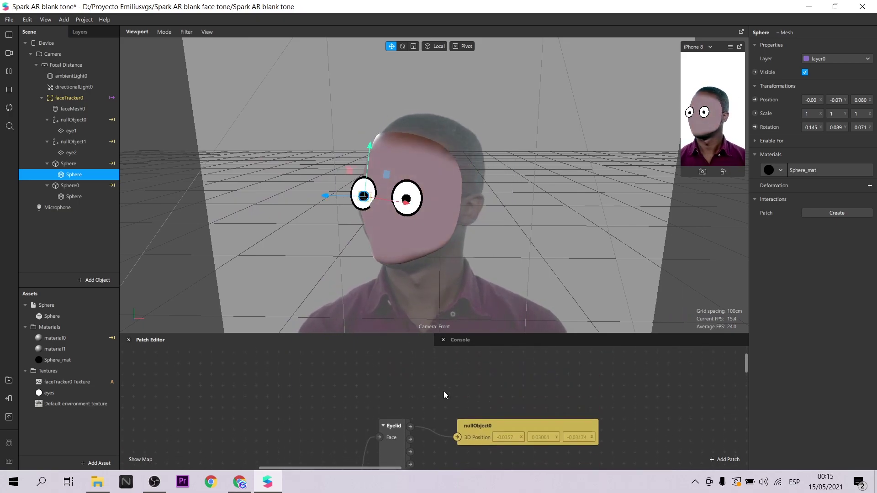
scroll(465, 397, "down", 3, "ctrl")
left_click(47, 164)
left_click(47, 175)
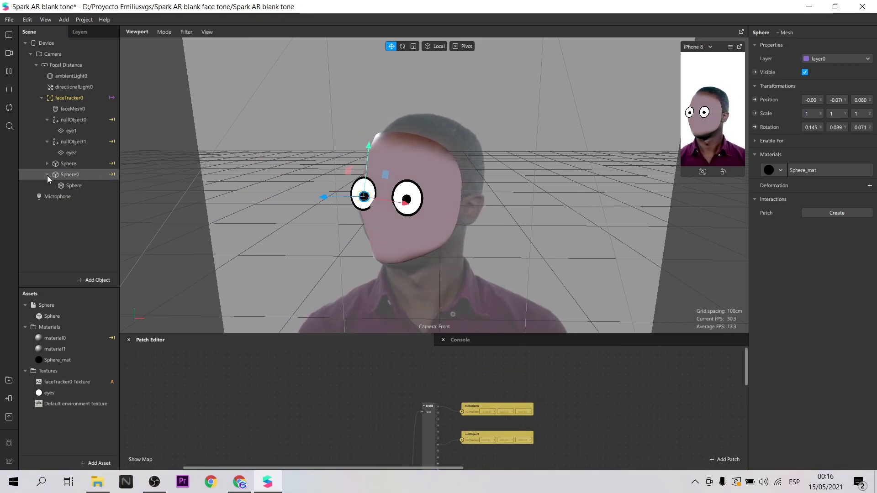
left_click(69, 164)
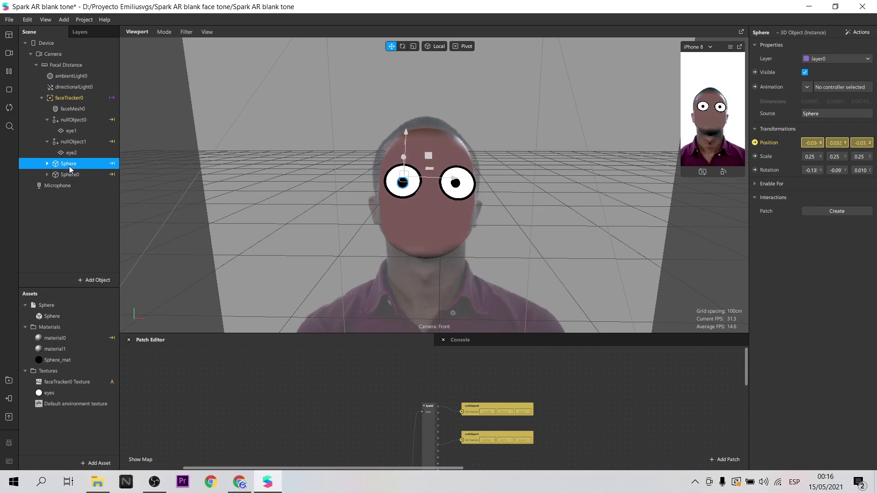
right_click(69, 166)
left_click(101, 252)
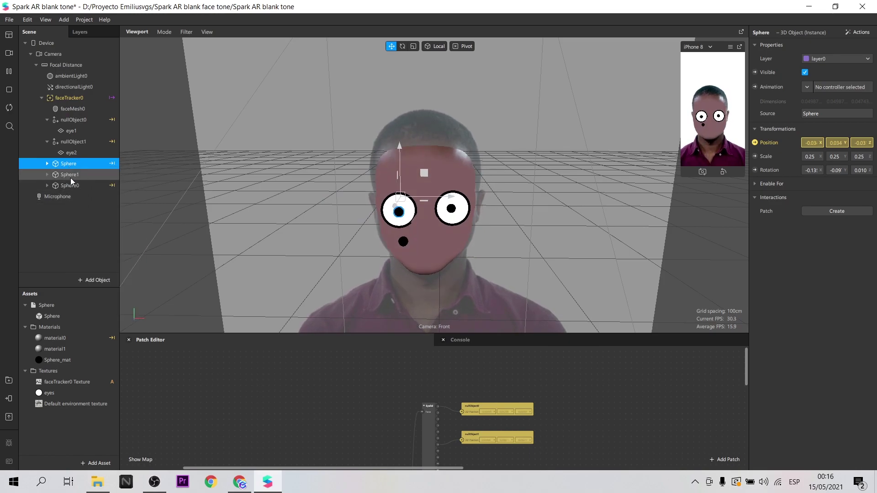
left_click(64, 176)
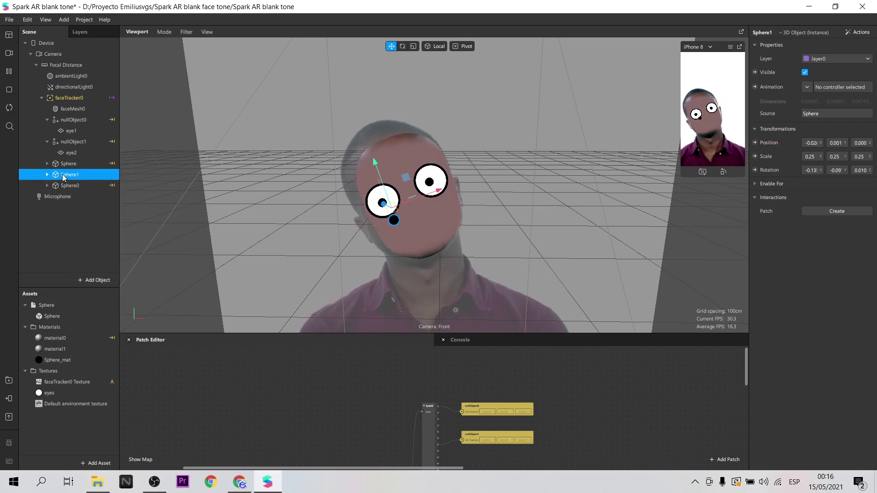
left_click(810, 157)
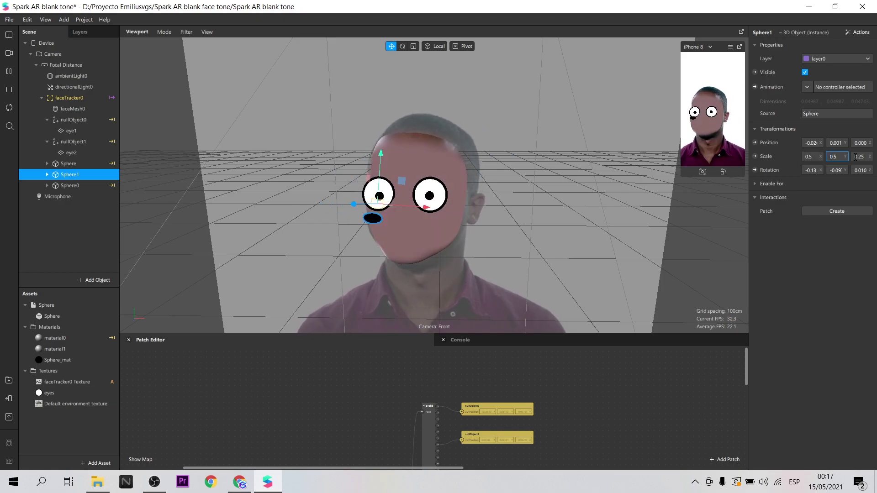
- Spread the Sphere and Sphere0 position patches apart to leave room for another patch between them
scroll(590, 385, "up", 3)
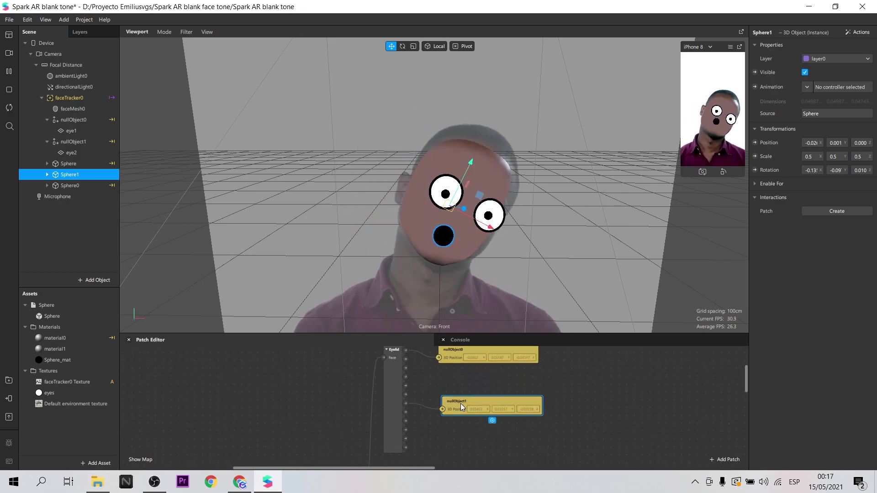
scroll(490, 396, "down", 5)
left_click_drag(496, 402, 517, 419)
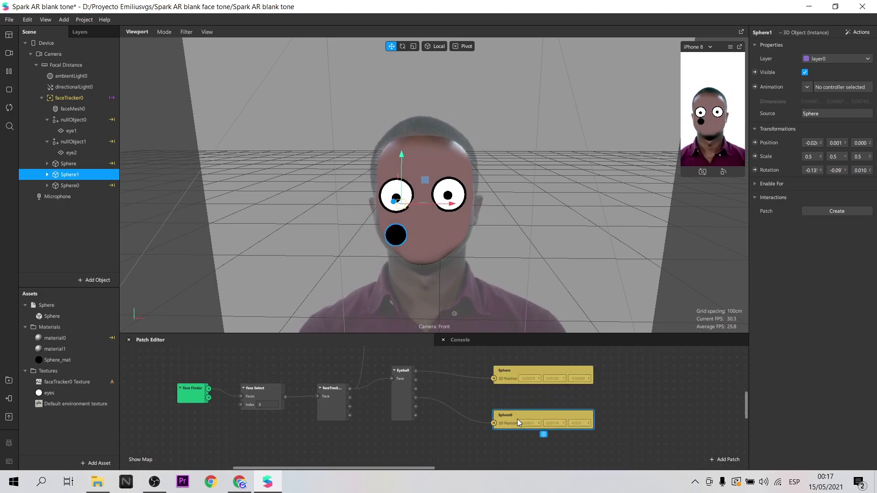
left_click_drag(509, 370, 509, 362)
- Create a position patch for Sphere1 and connect the Eyeball's Left Iris output to it
left_click(61, 185)
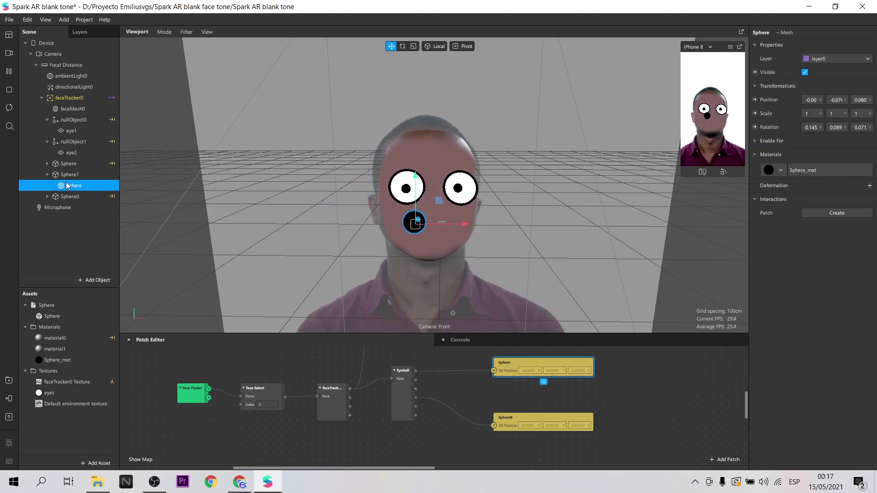
left_click(46, 174)
left_click(62, 174)
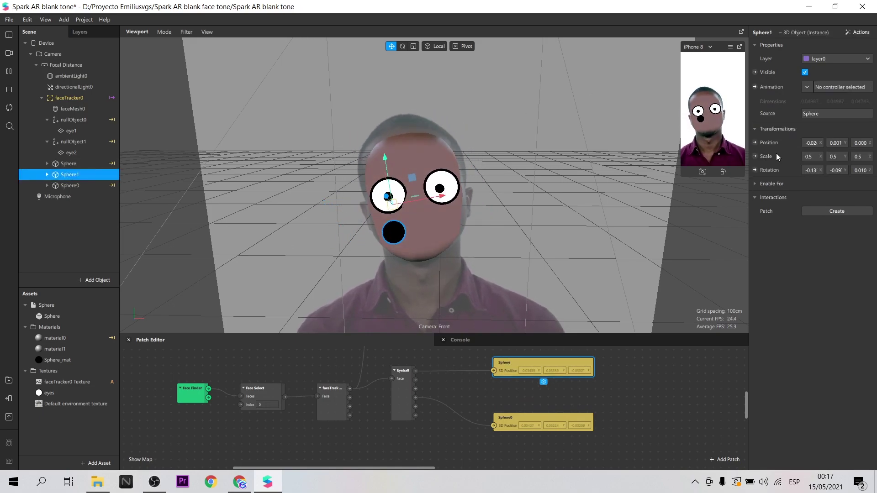
left_click(755, 143)
left_click_drag(471, 418, 528, 383)
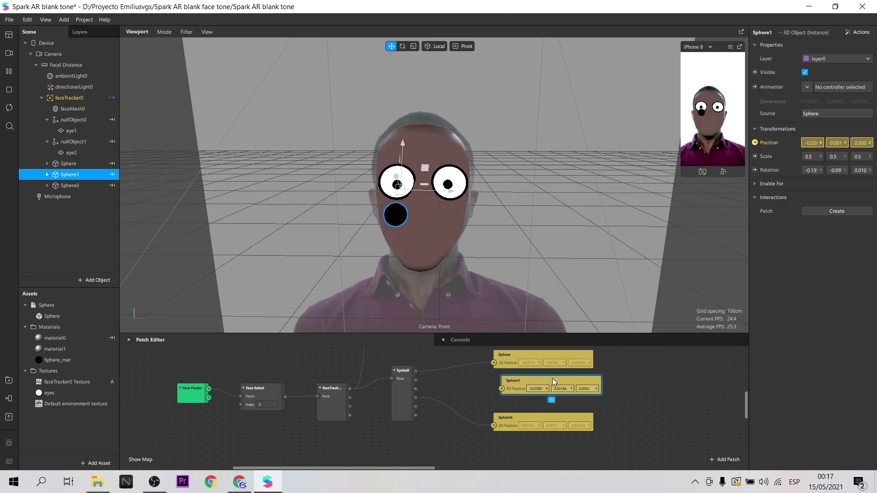
left_click_drag(416, 371, 493, 386)
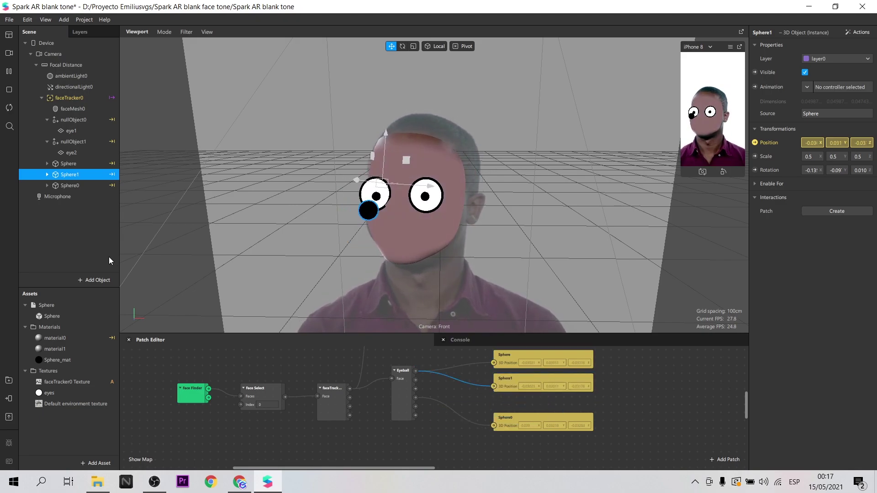
- Move the mesh inside Sphere1 onto the left eye so it covers the small pupil, and collapse Sphere1
left_click(47, 174)
left_click(65, 185)
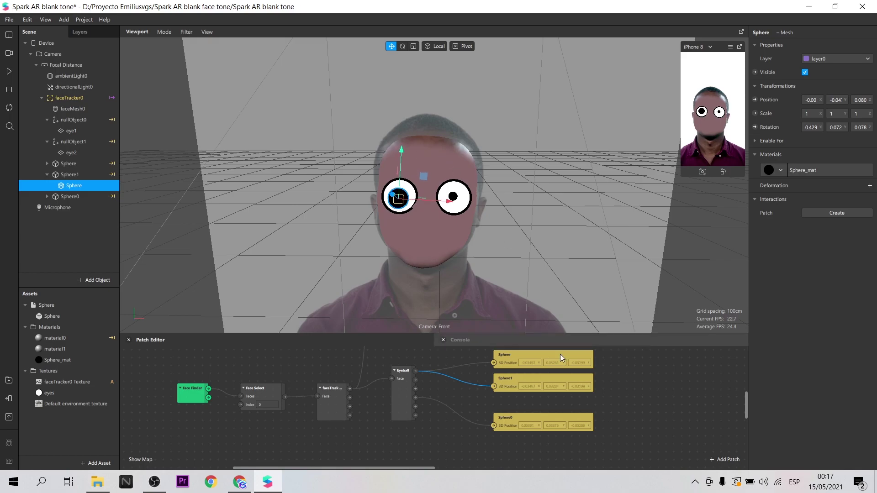
left_click(47, 175)
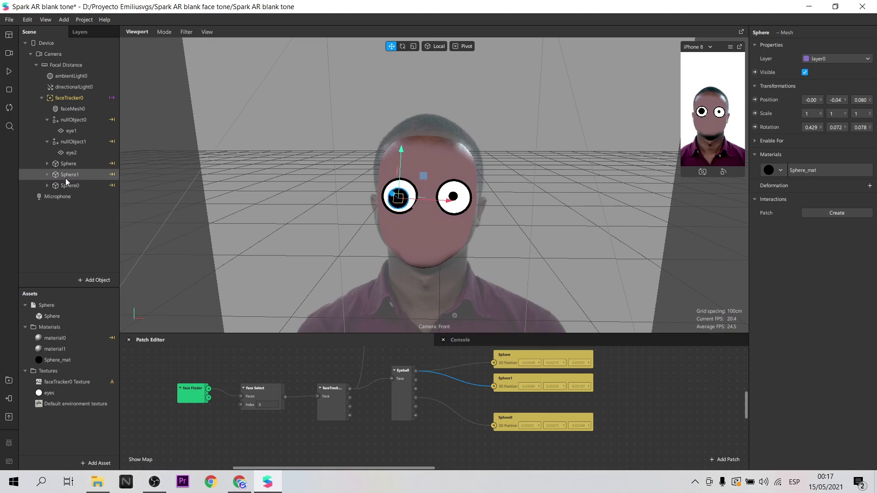
- Duplicate Sphere1 in the scene to make another large black sphere
left_click(65, 178)
right_click(65, 178)
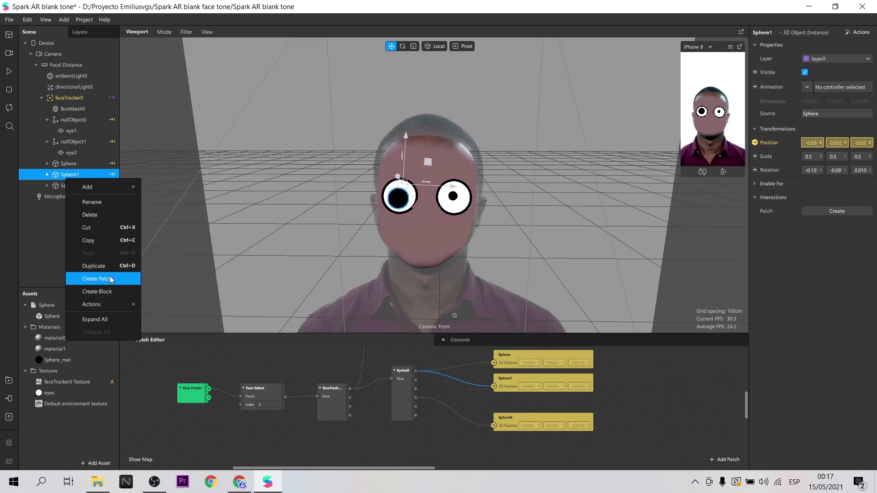
left_click(104, 267)
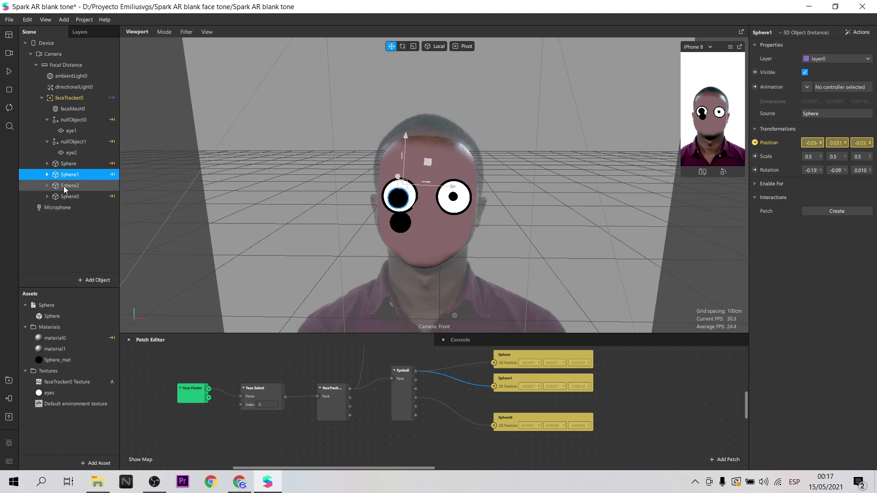
- Create a position patch for Sphere2, place it below the Sphere0 patch and connect it to the Eyeball output that drives Sphere0
left_click(64, 185)
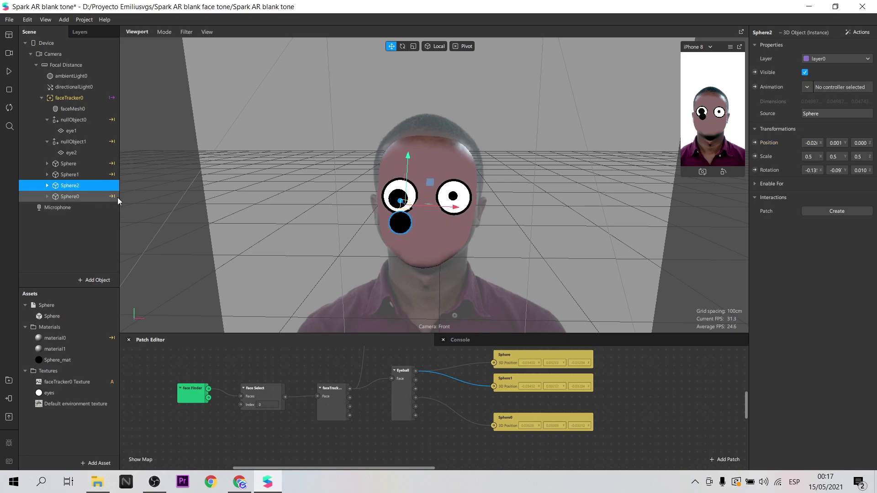
left_click(754, 143)
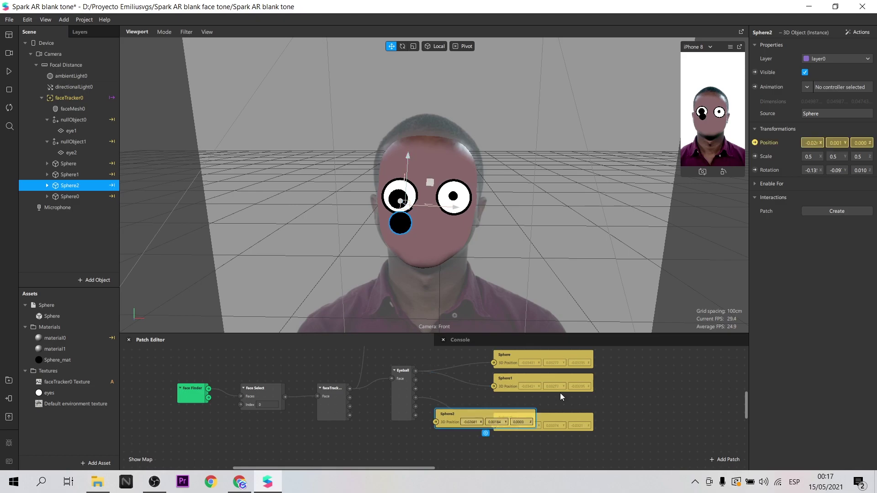
left_click_drag(511, 418, 571, 446)
left_click_drag(415, 399, 492, 448)
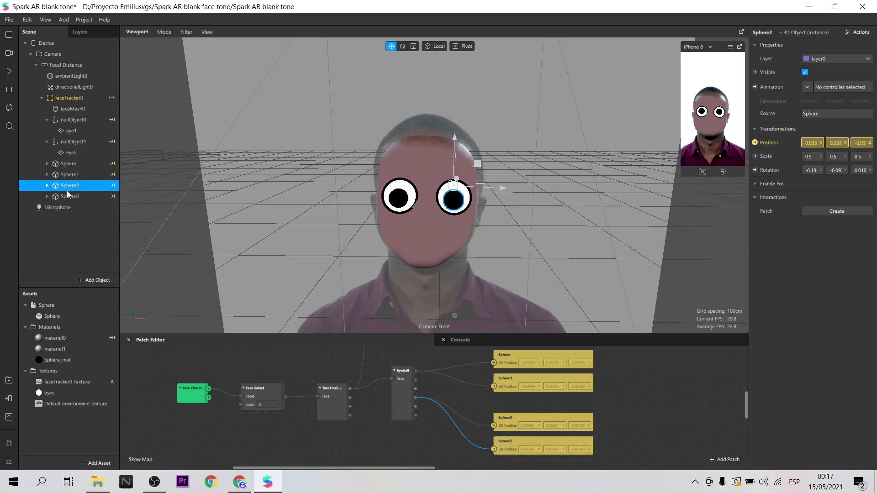
- Move the meshes inside Sphere1 and Sphere2 back in depth so the large pupils sit close to the eye planes
left_click(85, 198)
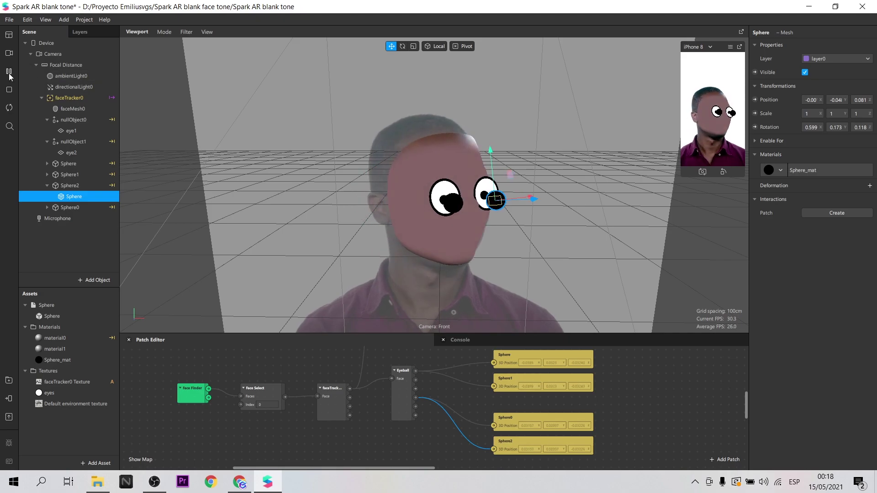
left_click_drag(219, 283, 368, 224)
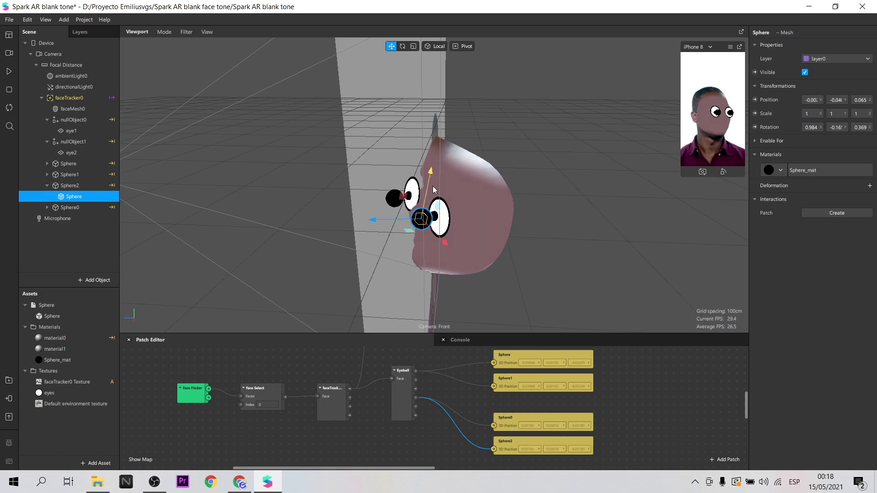
left_click(62, 176)
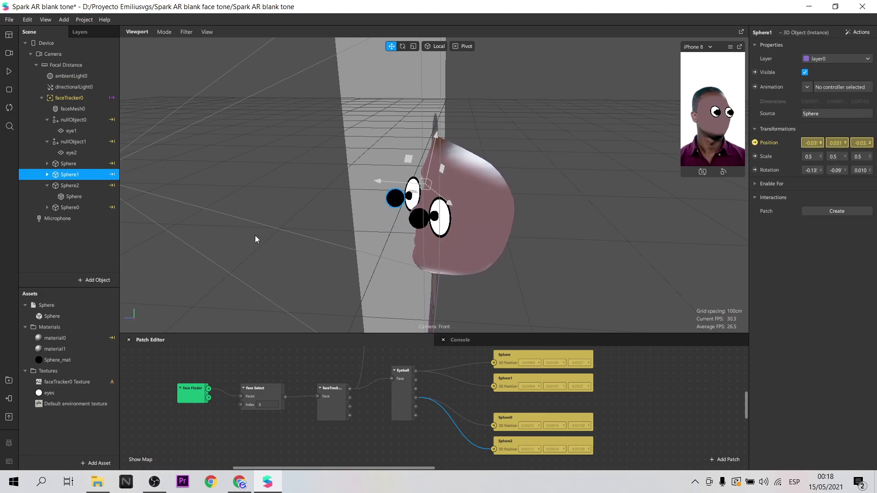
left_click(47, 174)
left_click(74, 185)
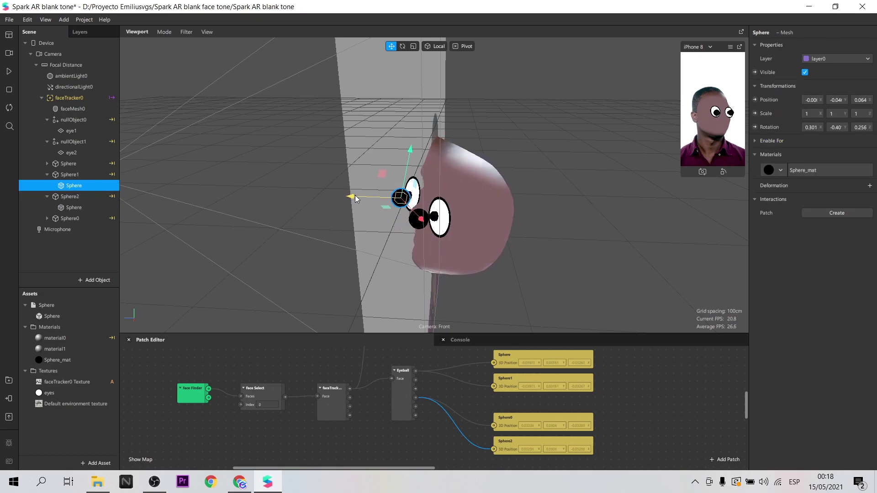
right_click_drag(294, 250, 194, 172)
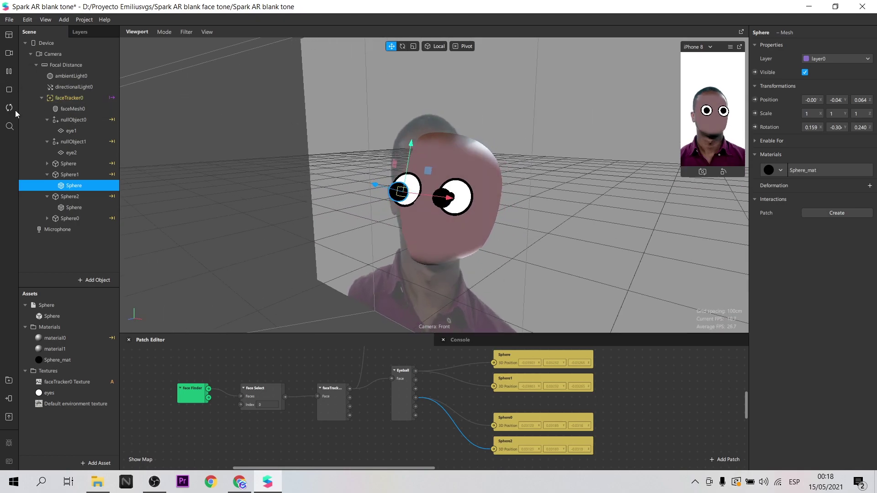
left_click(379, 185)
left_click(379, 185)
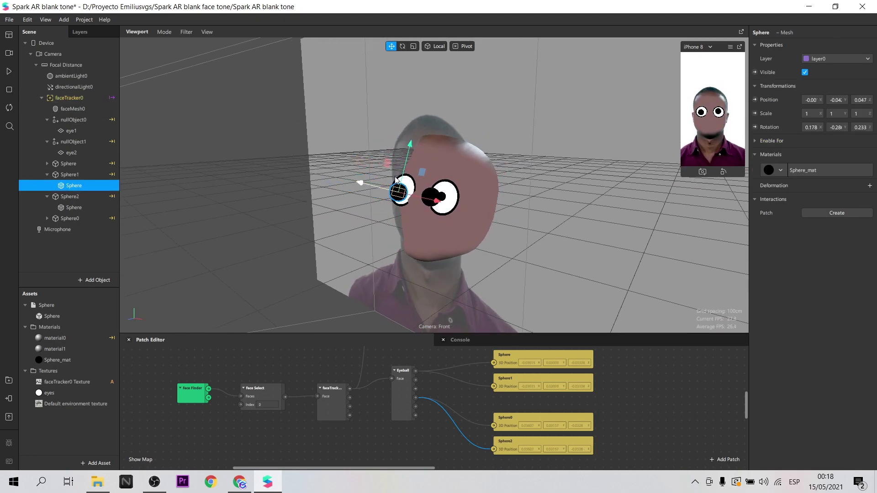
left_click(413, 192)
left_click(415, 191)
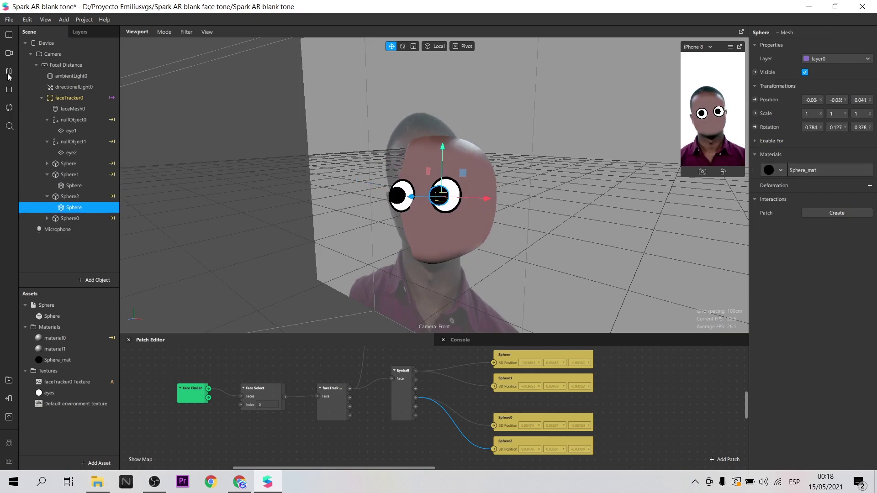
- Move the Eyeball patch and its connected sphere position patches up to free space beside the face tracker patch
scroll(399, 428, "up", 2)
scroll(400, 428, "down", 2)
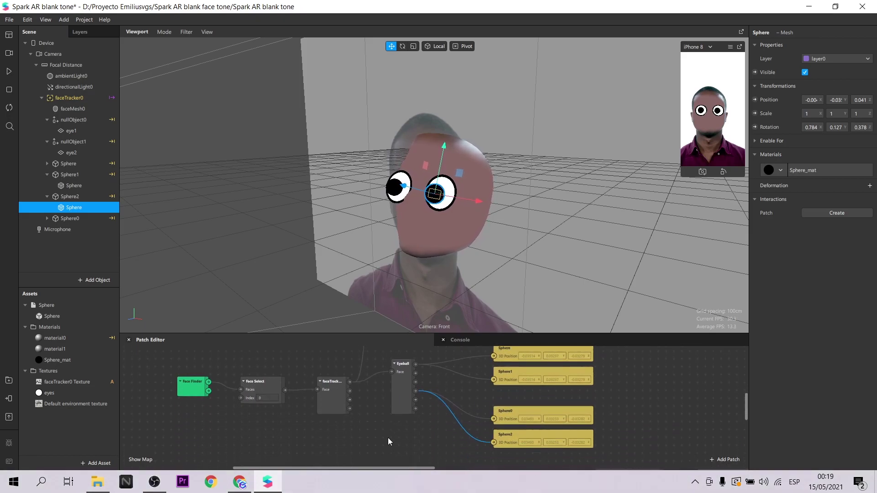
scroll(390, 439, "down", 3, "ctrl")
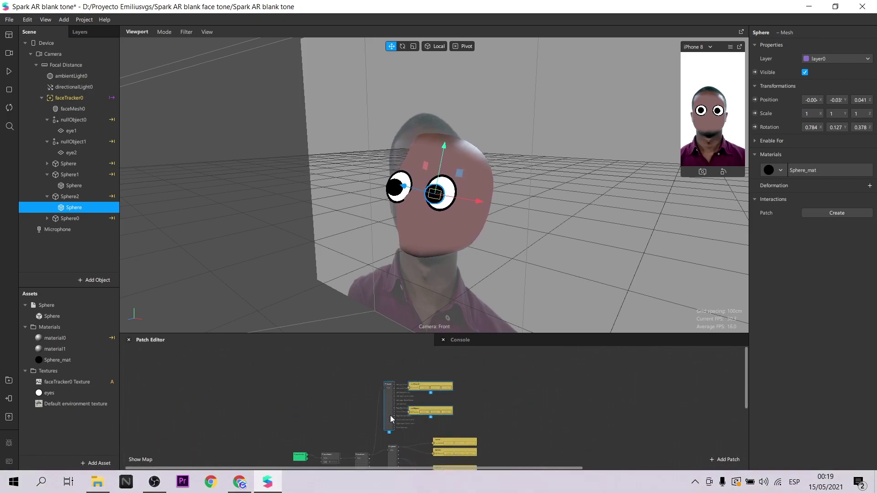
scroll(445, 413, "up", 1)
left_click_drag(515, 401, 395, 391)
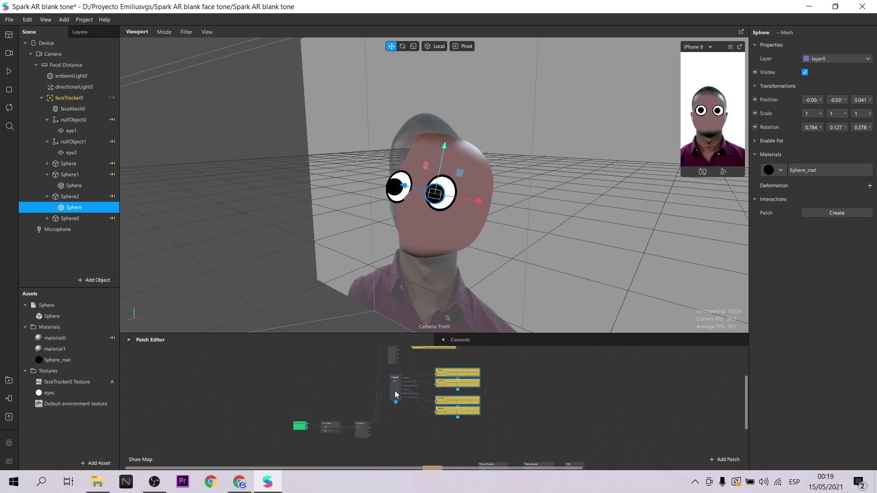
scroll(396, 438, "up", 2, "ctrl")
- Add an Eyebrows Raised patch and connect the face tracker patch's face output to it
right_click(393, 416)
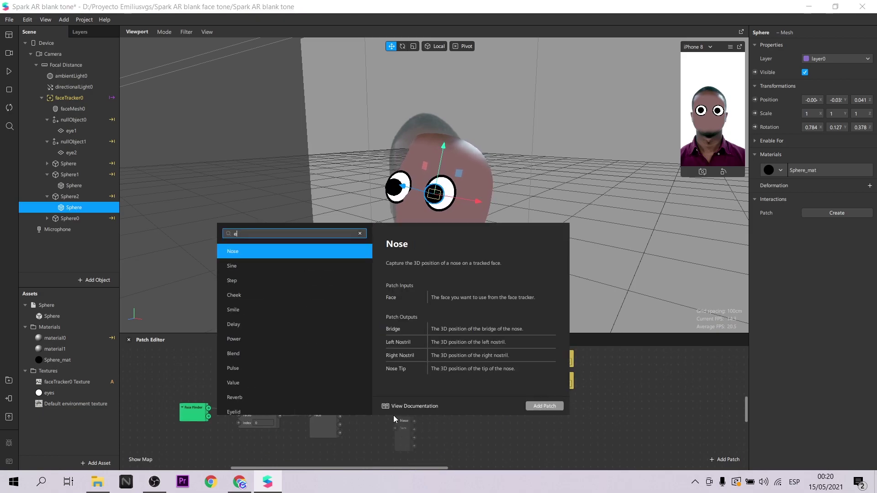
type("eye")
left_click(287, 296)
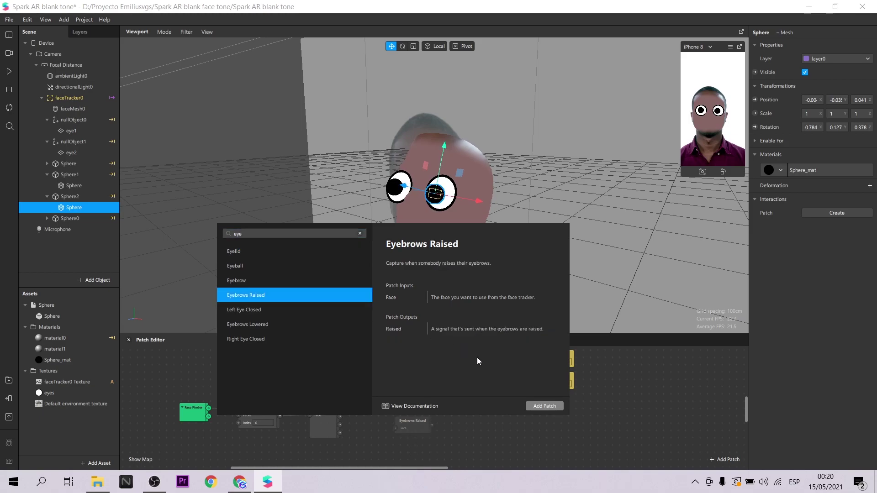
left_click(543, 406)
left_click_drag(341, 407, 399, 412)
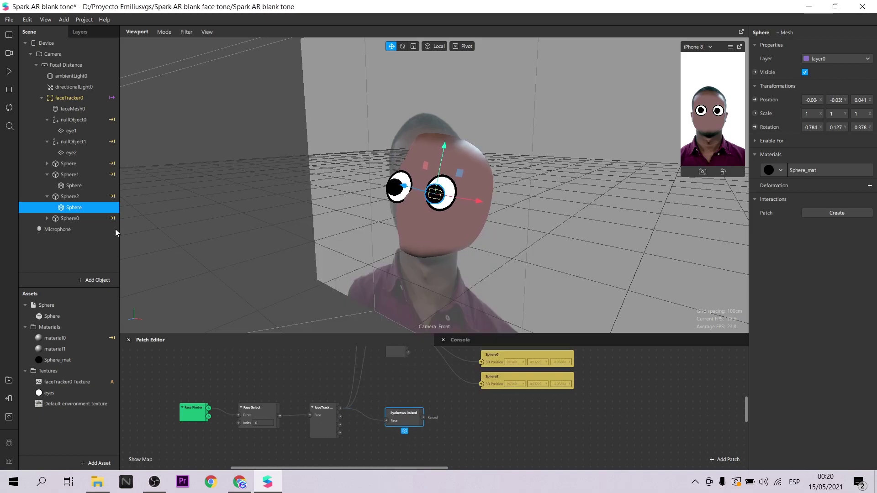
- Create Visible patches for Sphere1 and Sphere2 and connect the Eyebrows Raised output to both
left_click(82, 197)
left_click(78, 175, "ctrl")
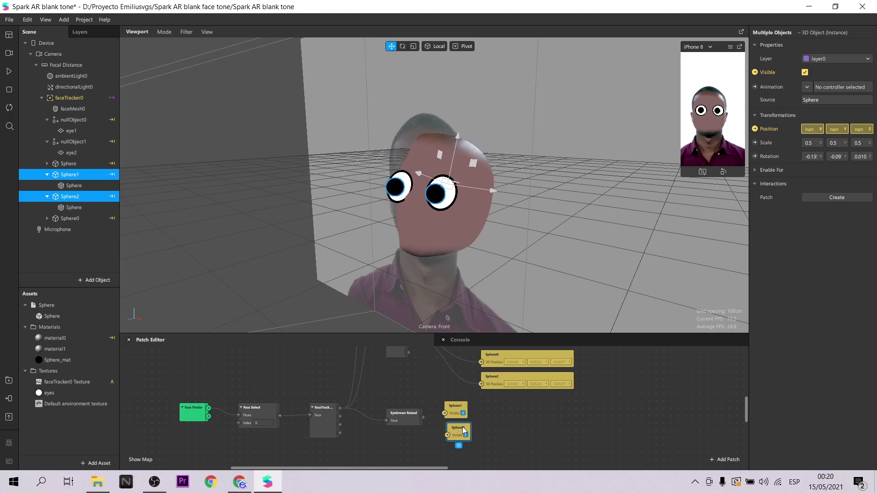
left_click_drag(422, 417, 444, 435)
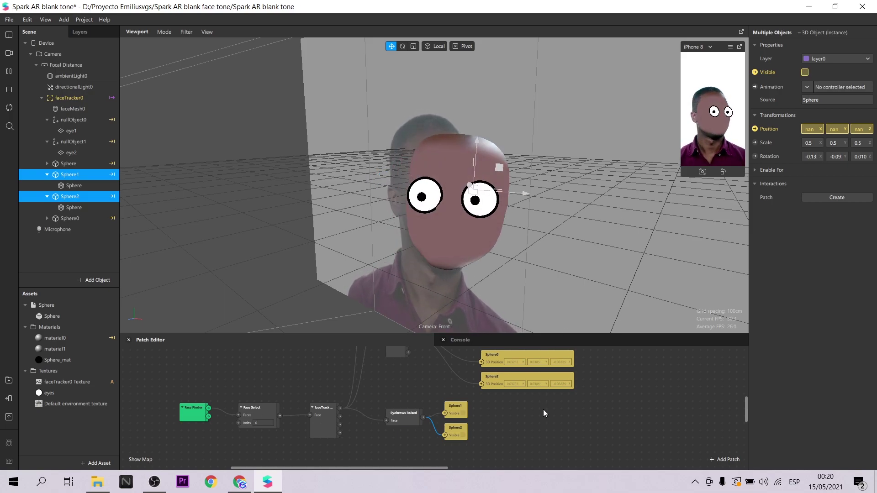
- Rename Sphere1 as big and Sphere2 as big2 in the scene
scroll(544, 411, "down", 1)
scroll(532, 429, "down", 5, "ctrl")
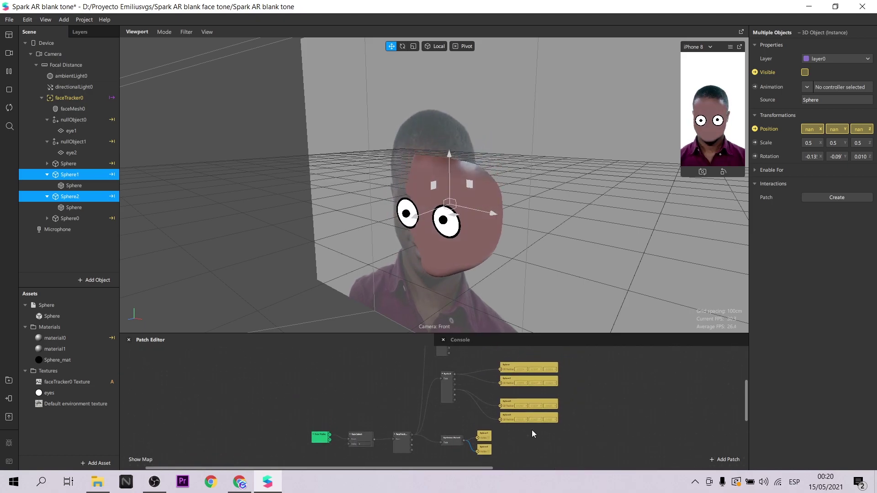
scroll(532, 430, "up", 3, "ctrl")
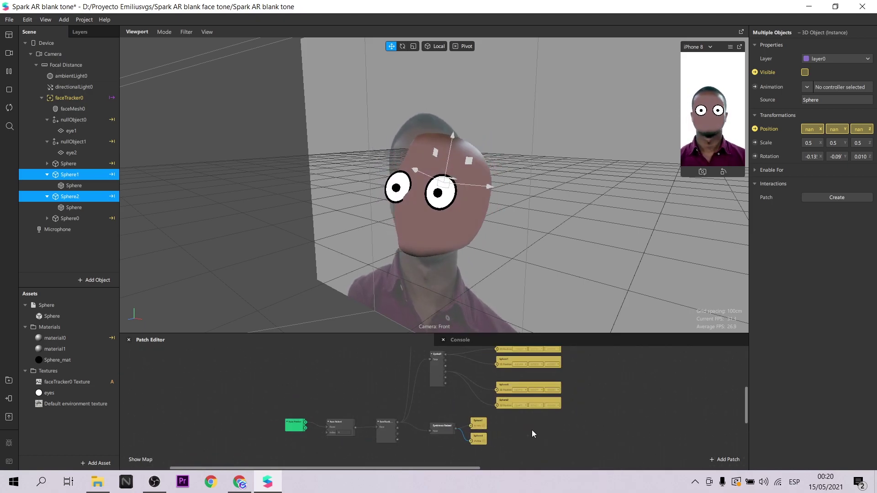
left_click(71, 175)
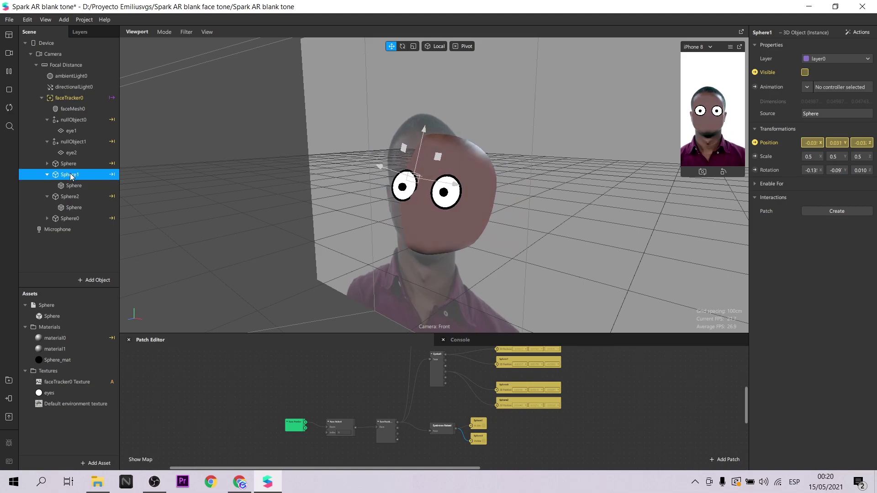
type("big")
key("Return")
double_click(72, 196)
type("big2")
key("Return")
- Rename the Sphere object as small and Sphere0 as small1
left_click(75, 164)
double_click(75, 164)
type("small")
key("Return")
double_click(75, 221)
type("small1")
key("Return")
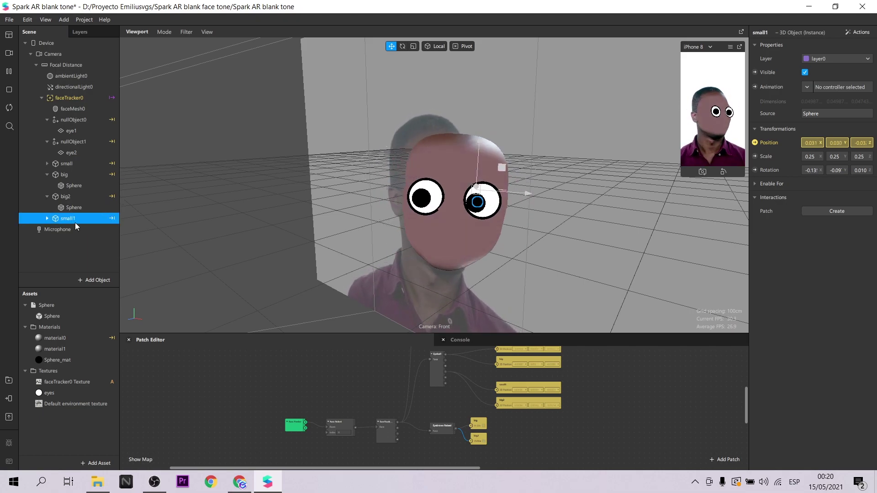
- Move the Eyeball and Eyebrows Raised patch groups up, closer to the eye position patches
scroll(552, 437, "up", 2)
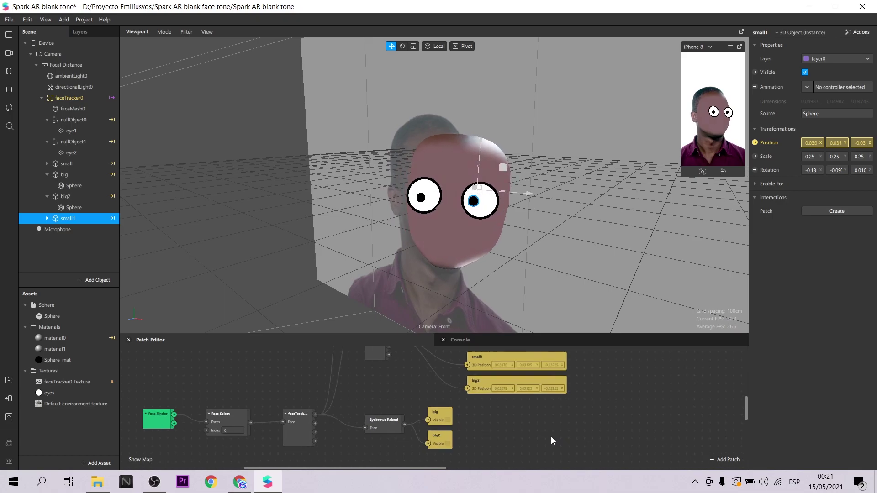
scroll(514, 438, "up", 2)
scroll(513, 438, "down", 5)
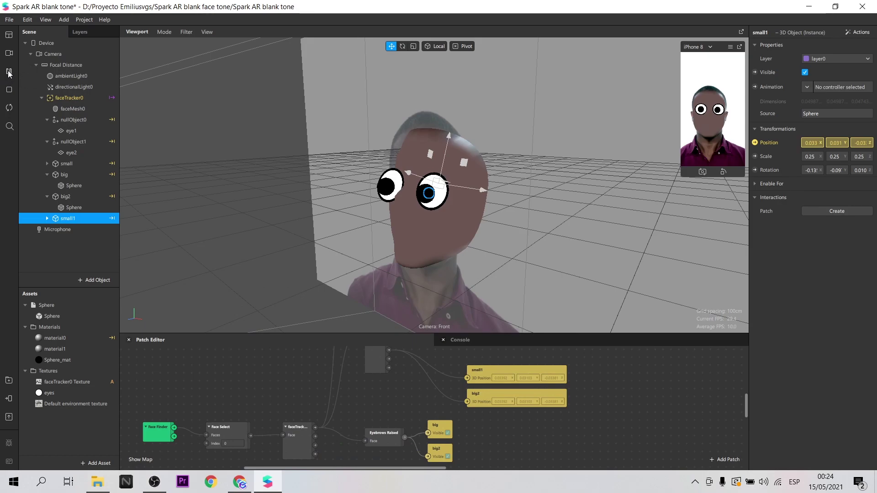
scroll(574, 431, "down", 1)
scroll(569, 430, "down", 4)
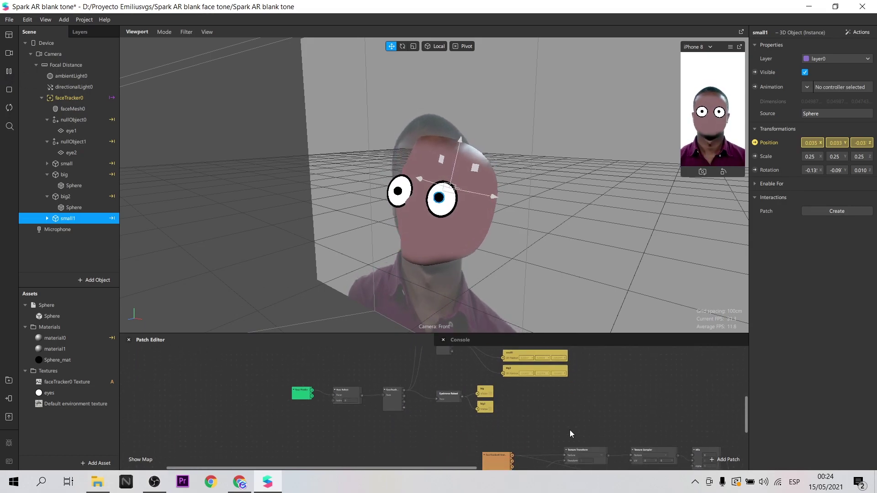
scroll(489, 418, "down", 3)
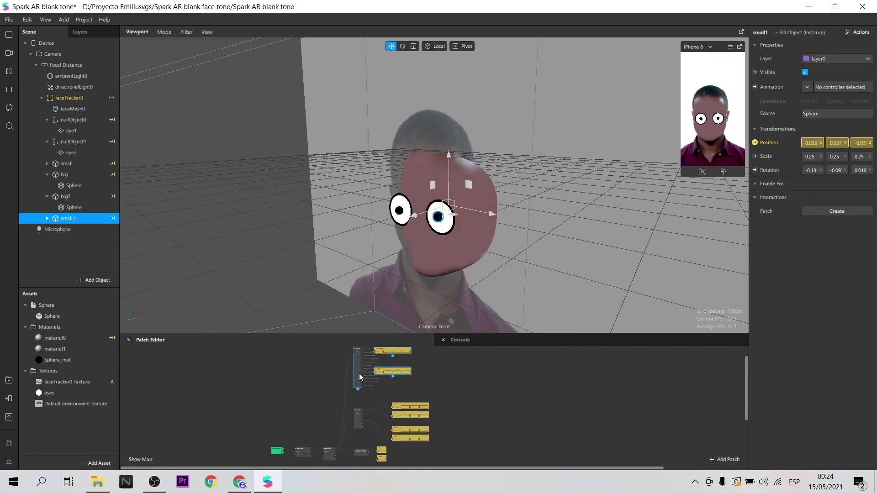
left_click_drag(353, 427, 362, 397)
left_click_drag(416, 440, 367, 432)
- Add a null object under faceTracker0 and name it mouth
left_click(42, 97)
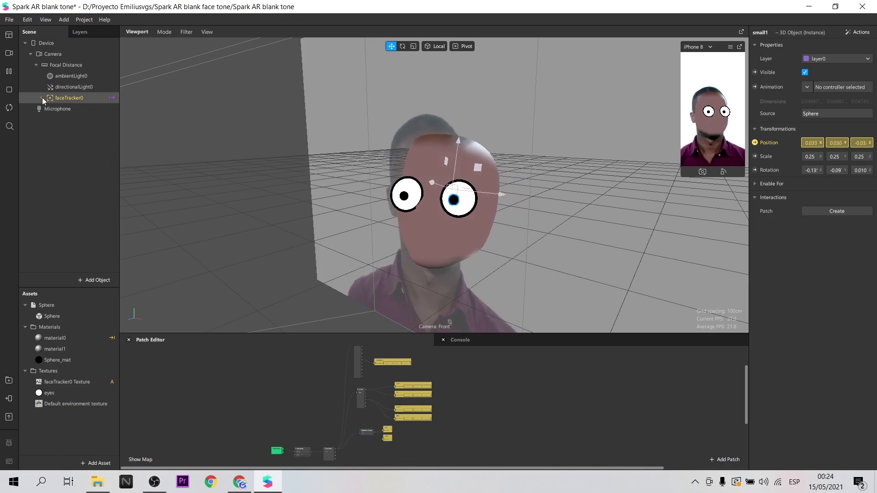
right_click(69, 96)
mouse_move(81, 104)
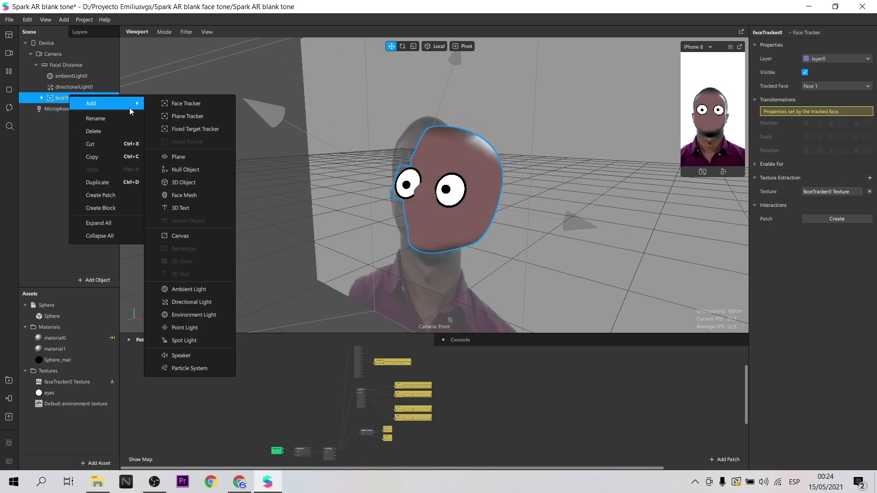
left_click(186, 169)
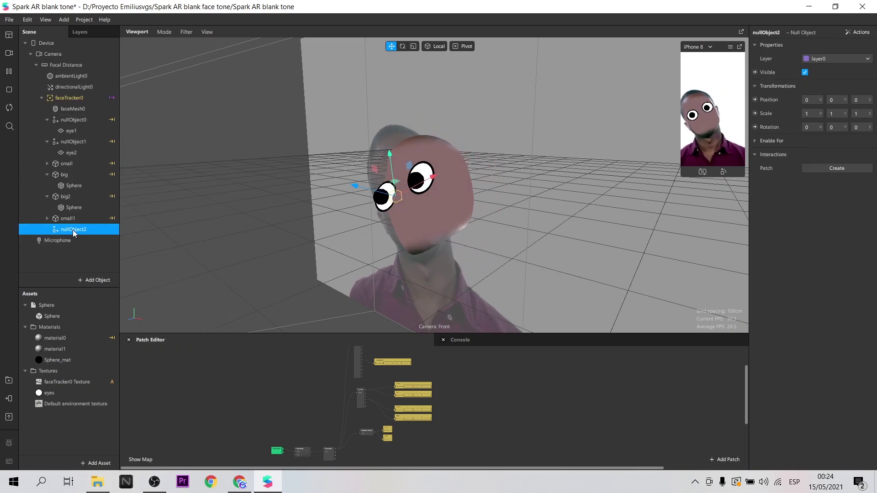
double_click(64, 231)
type("mouth")
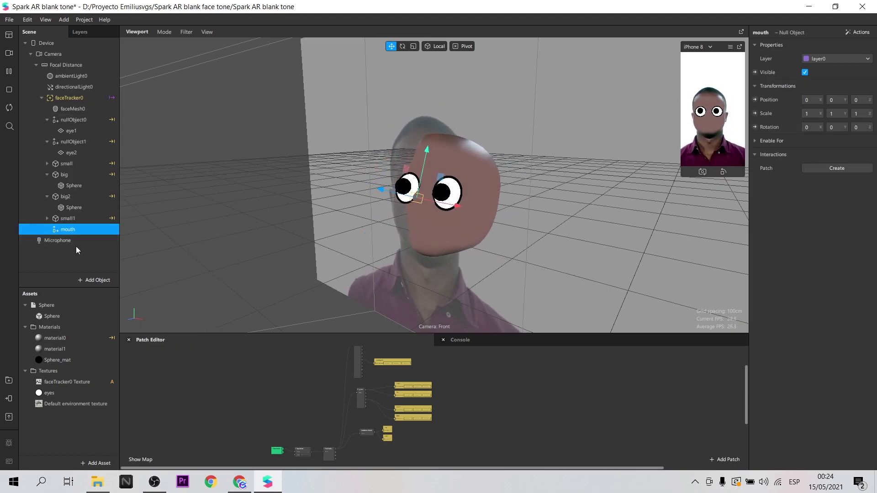
key("Return")
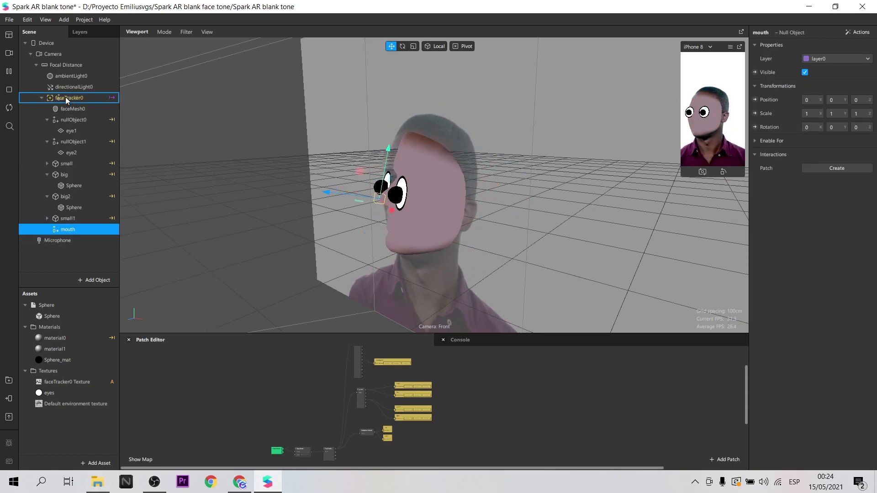
- Add a plane inside the mouth null object and name it close
right_click(70, 231)
mouse_move(80, 234)
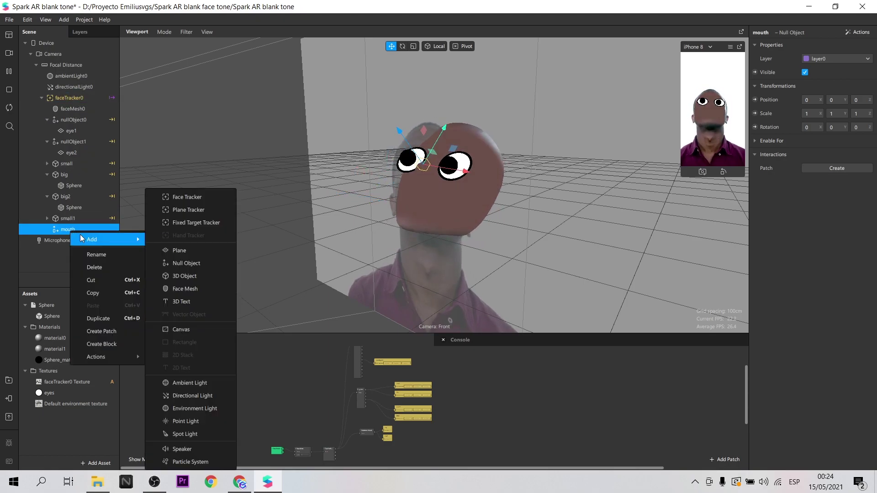
left_click(183, 251)
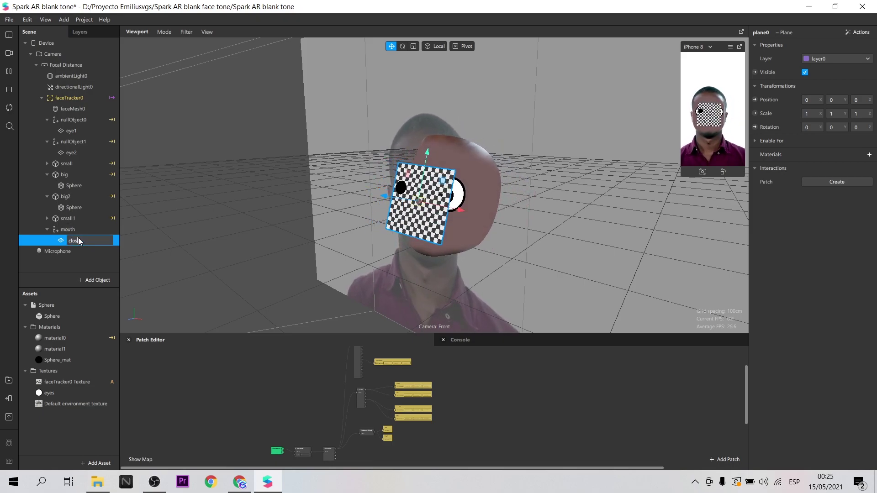
- Add a second plane inside the mouth null object and name it open
right_click(60, 231)
mouse_move(83, 237)
left_click(192, 249)
left_click(71, 251)
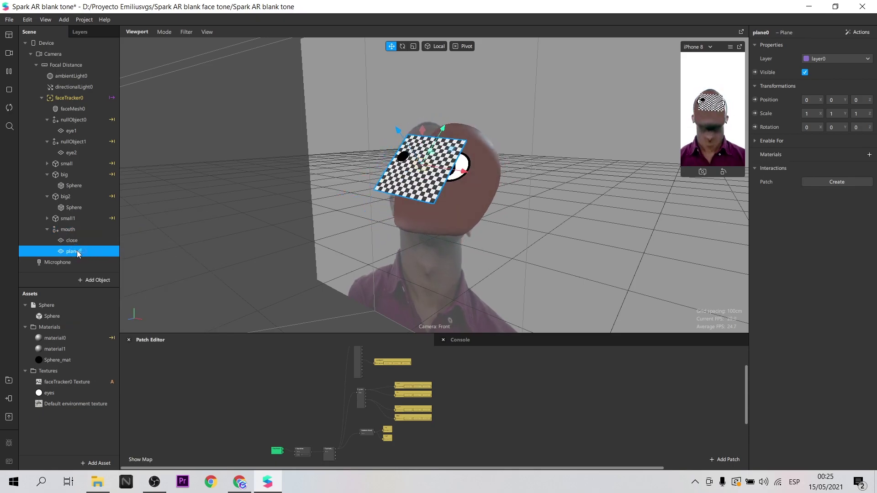
type("open")
key("Return")
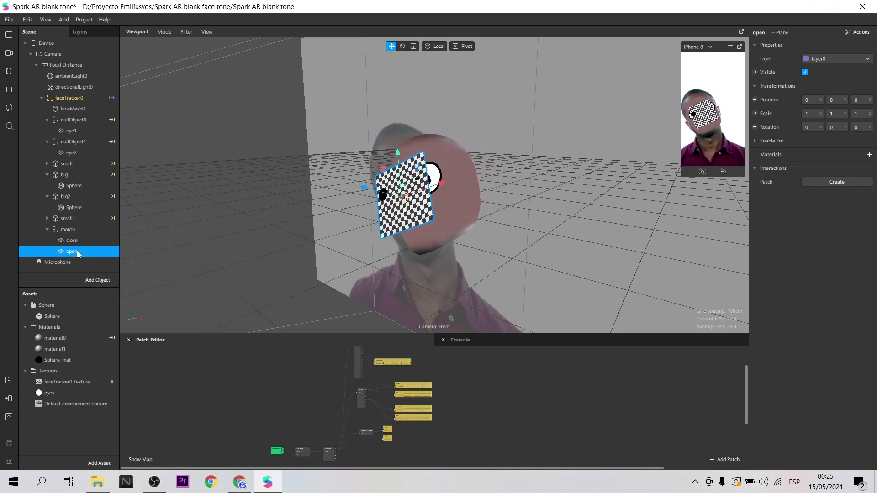
- Add a position patch for the mouth null object to the patch graph
left_click(67, 230)
scroll(433, 418, "down", 2)
scroll(433, 418, "down", 1)
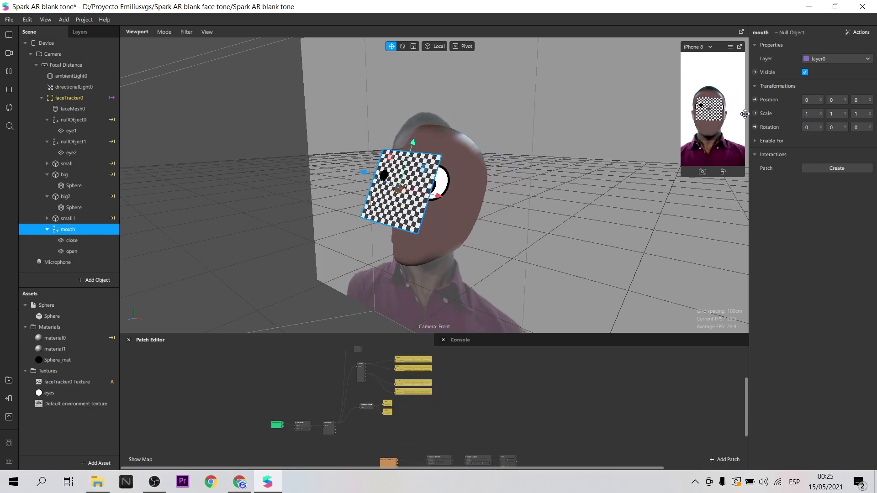
left_click(754, 99)
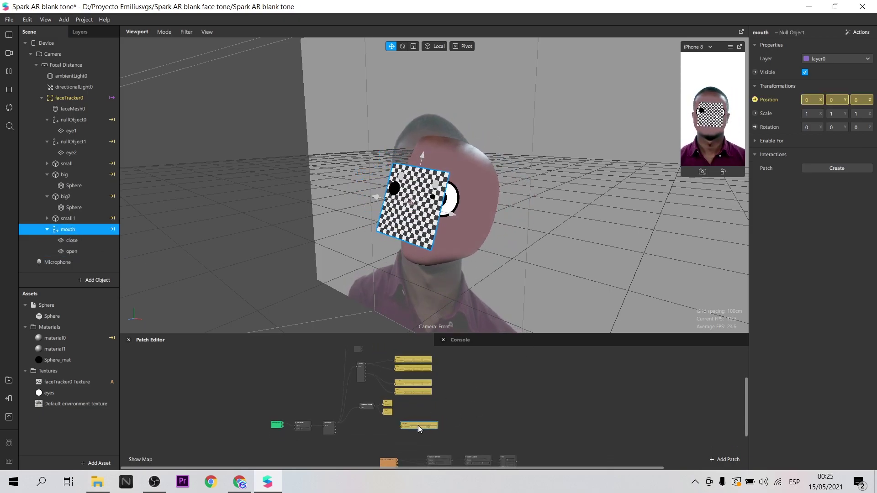
- Add a Nose patch beside the mouth patch and feed its Face input from the face tracker patch
scroll(355, 432, "up", 5, "ctrl")
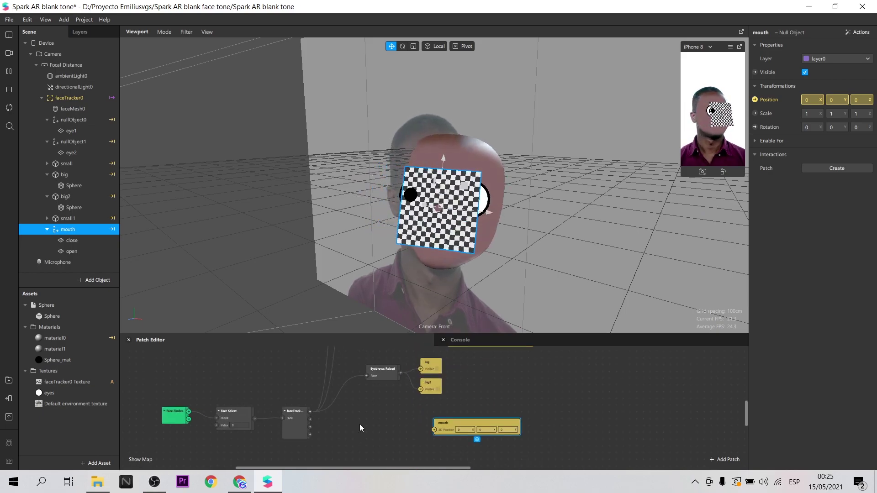
double_click(360, 424)
type("nose")
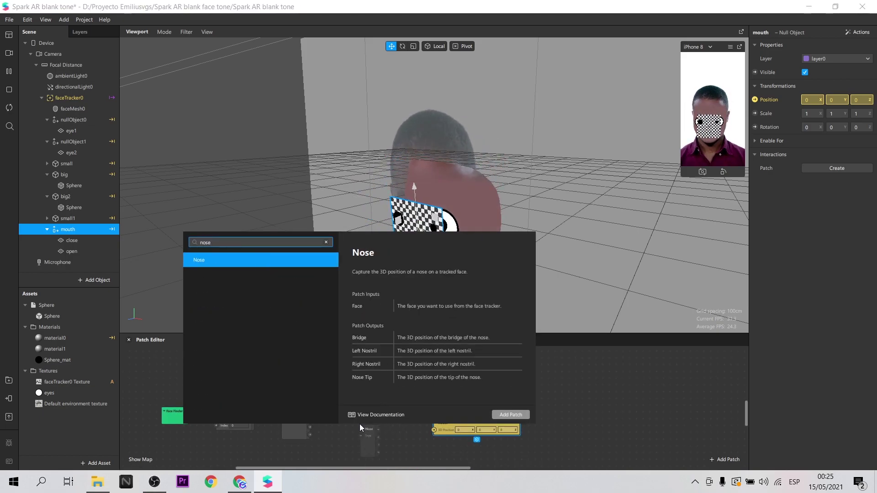
key("Return")
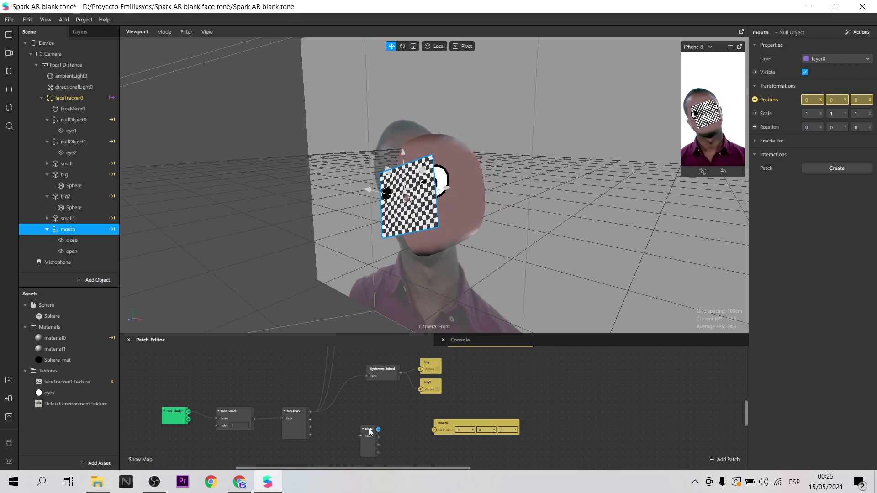
left_click_drag(310, 412, 360, 424)
- Connect the Nose patch's Bridge output to the mouth patch's 3D Position input
scroll(388, 430, "up", 1)
scroll(391, 436, "up", 3)
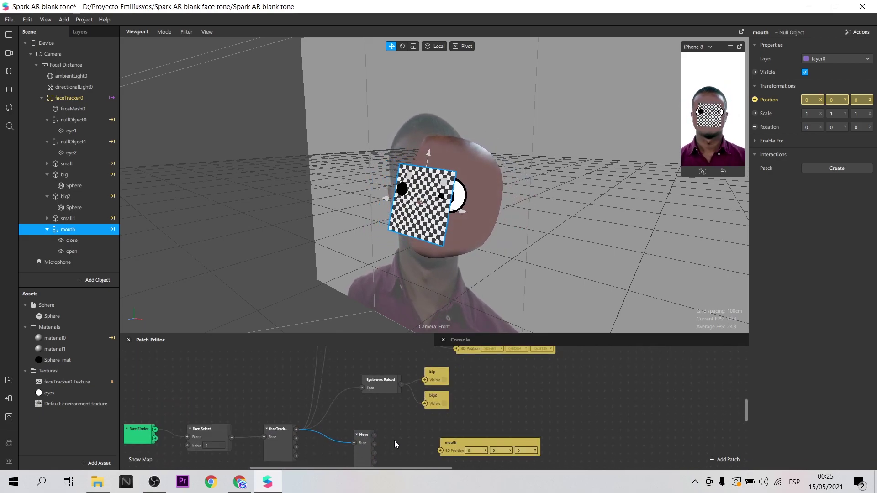
scroll(378, 441, "down", 1)
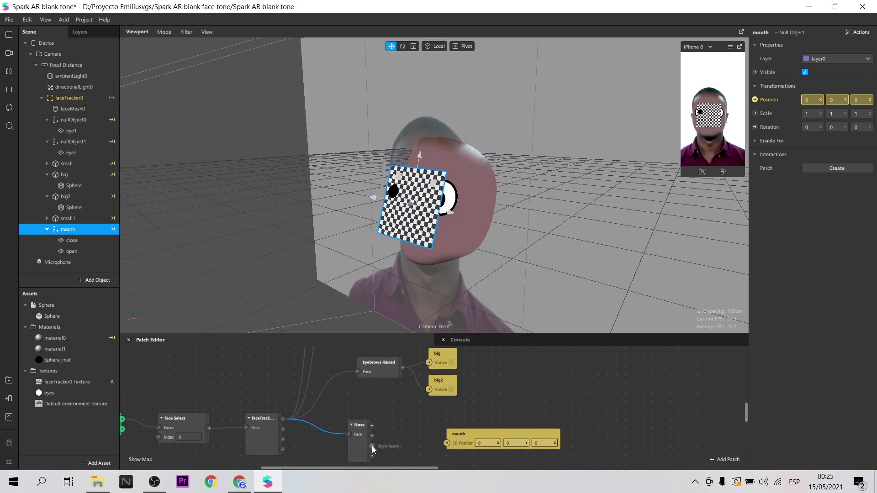
left_click_drag(373, 426, 485, 414)
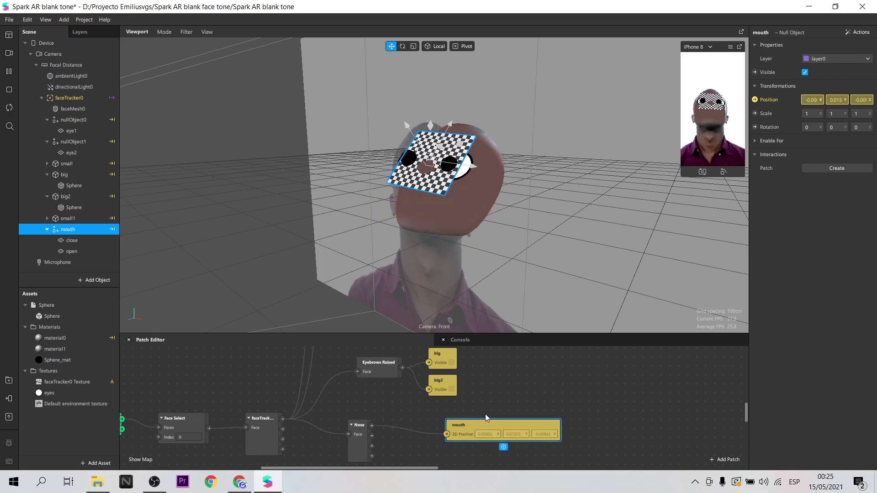
- Pause the preview video and move the close and open planes together down to mouth level, about -0.05 in Y
left_click(83, 241)
left_click(83, 251, "shift")
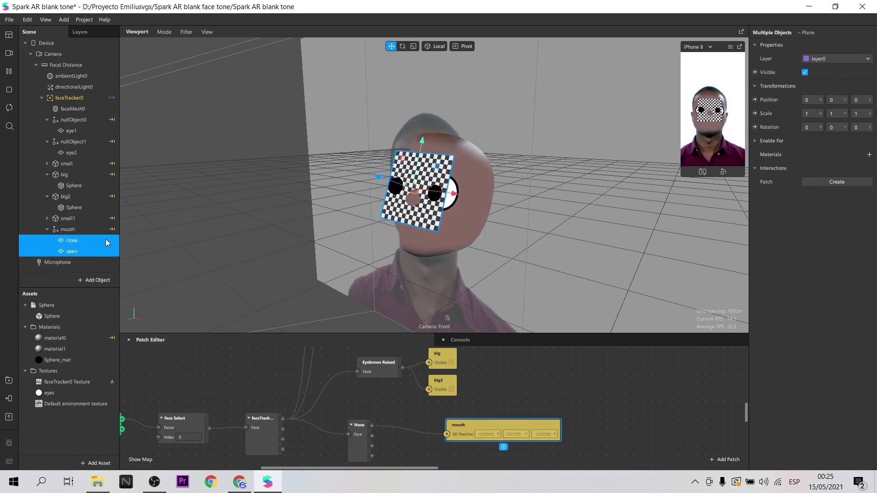
left_click(9, 90)
left_click_drag(406, 160, 406, 178)
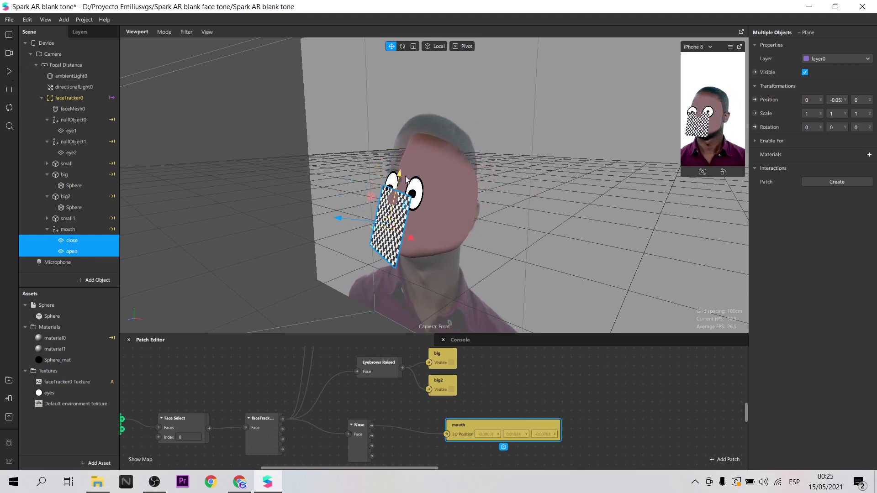
- Create a new material for the close plane and set its shader type to Flat
left_click(79, 241)
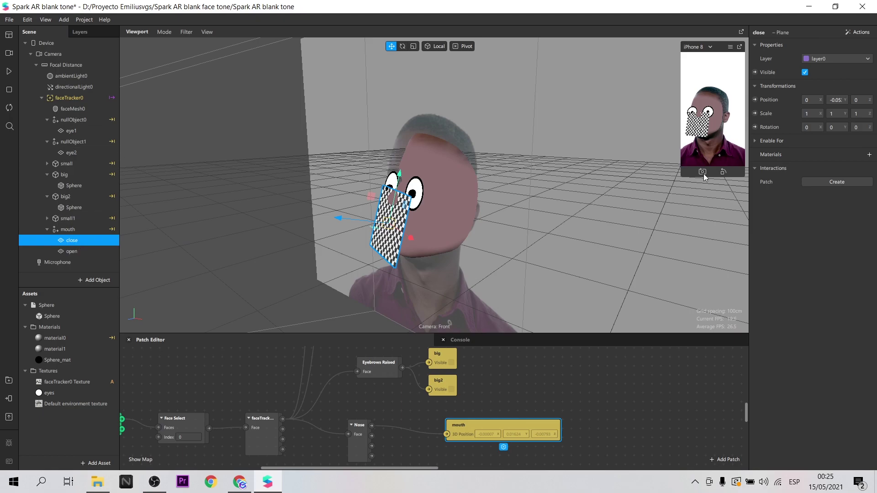
left_click(867, 154)
left_click(822, 210)
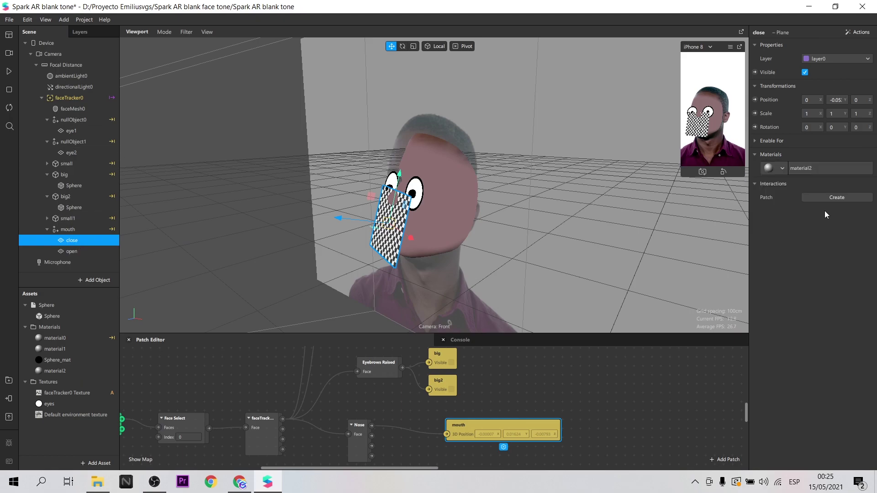
left_click(64, 370)
left_click(826, 46)
left_click(827, 46)
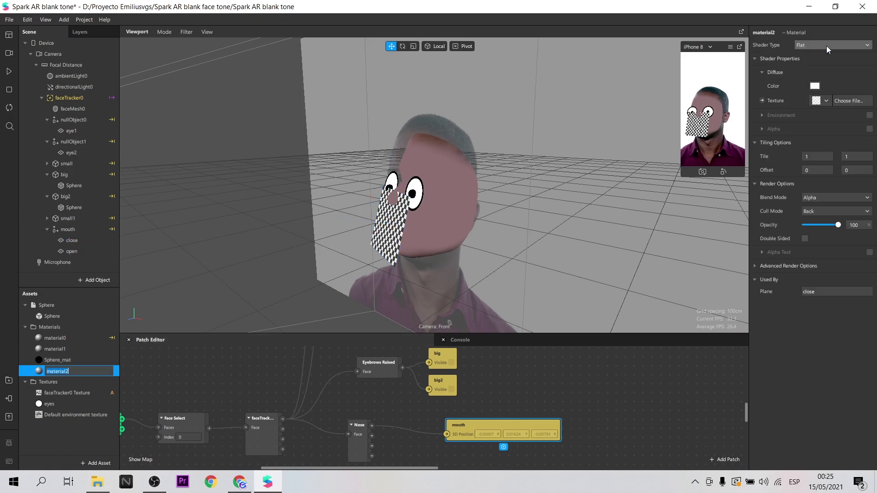
- Import the lips close image as the diffuse texture of the close plane's material
left_click(826, 100)
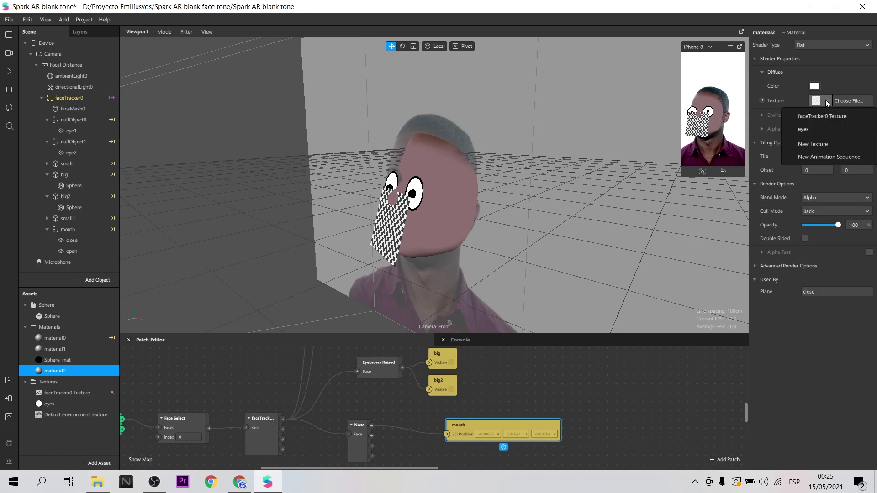
left_click(817, 144)
left_click(371, 201)
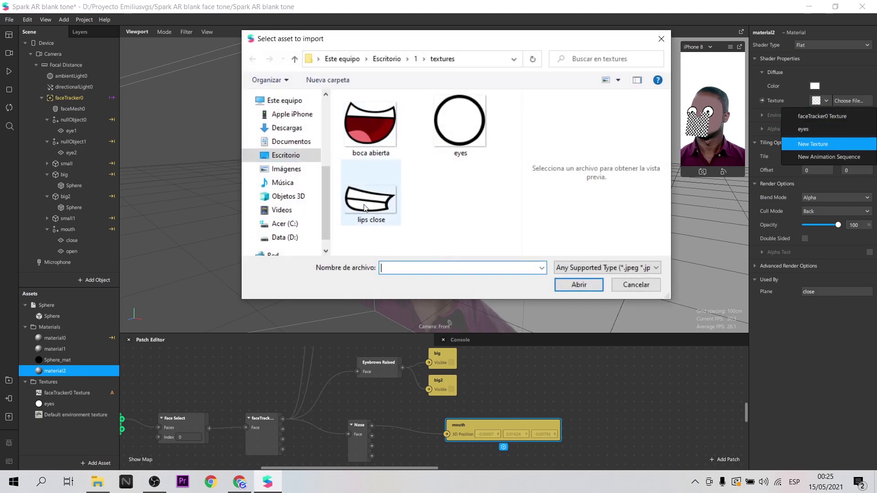
left_click(583, 287)
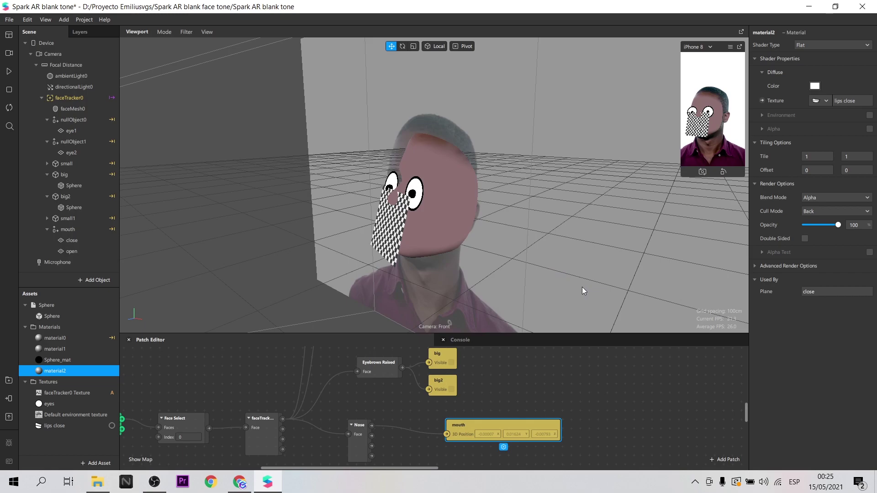
left_click(10, 72)
left_click(10, 71)
- Create a new material for the open plane and set its shader type to Flat
left_click(72, 252)
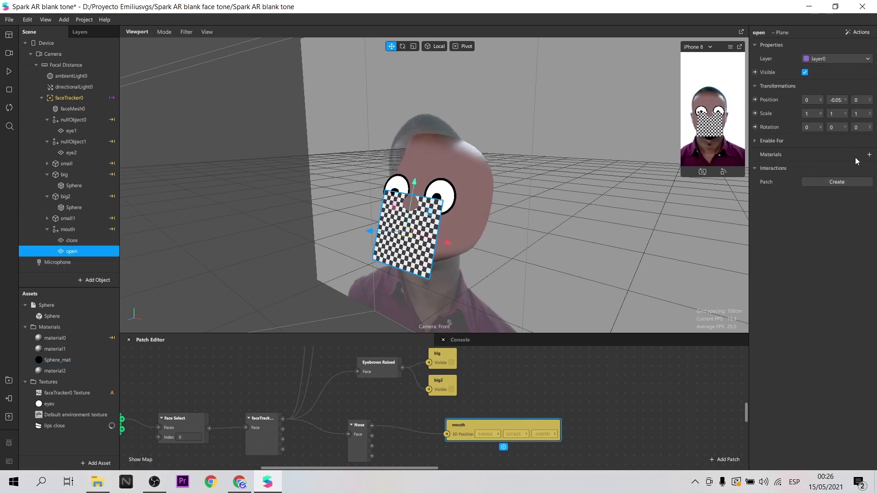
left_click(870, 155)
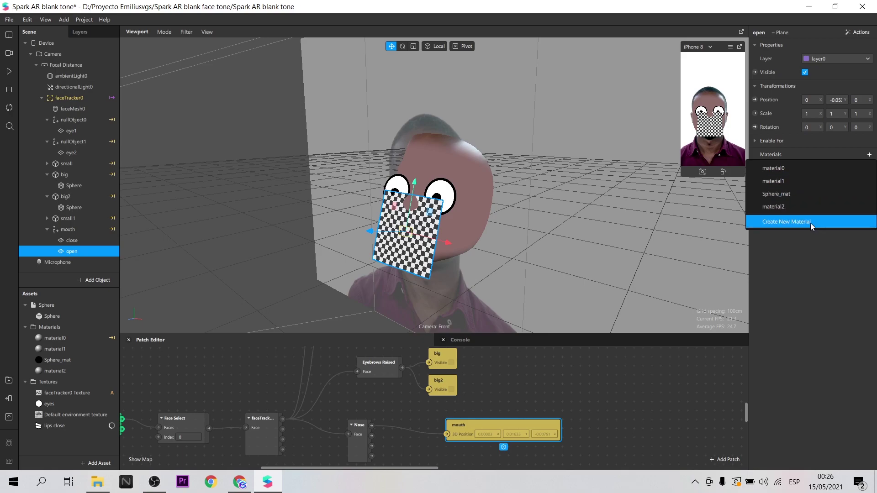
left_click(787, 222)
left_click(839, 46)
left_click(830, 55)
- Import the boca abierta image as the diffuse texture of the open plane's material
left_click(826, 101)
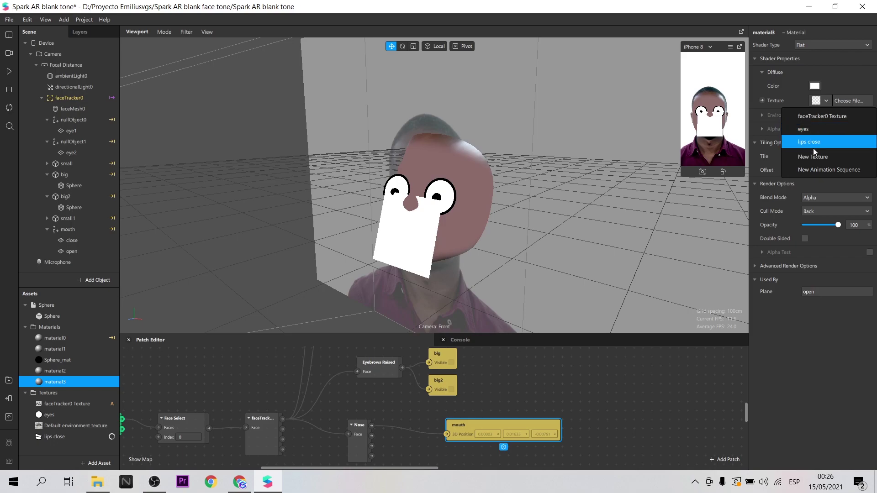
left_click(814, 157)
left_click(371, 124)
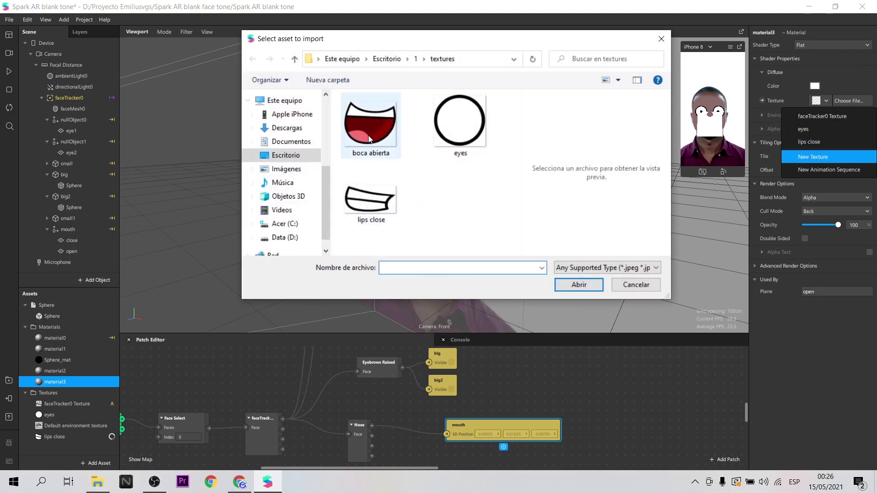
left_click(588, 284)
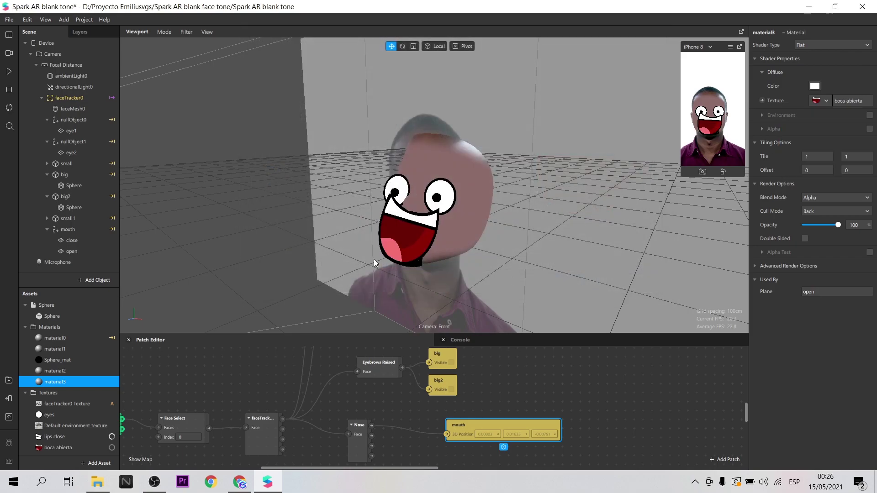
- Scale the open mouth plane to 0.6 on all axes and resume the preview video
left_click(9, 72)
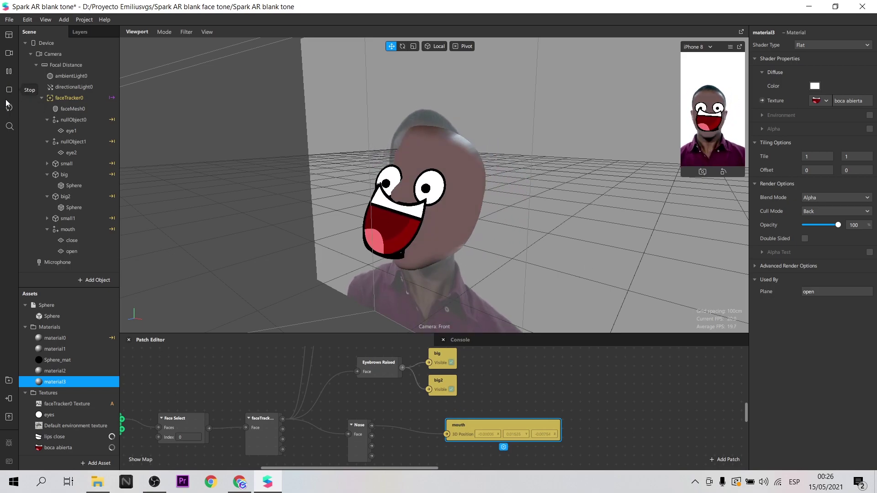
left_click(73, 242)
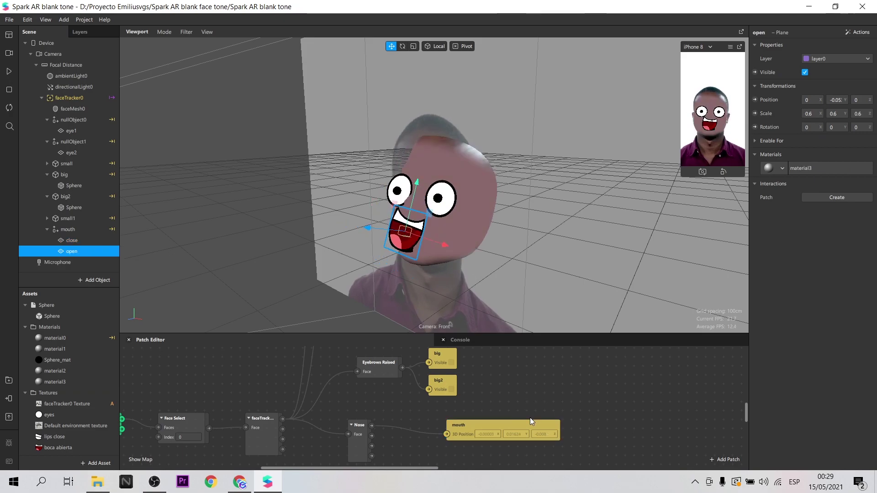
left_click(8, 71)
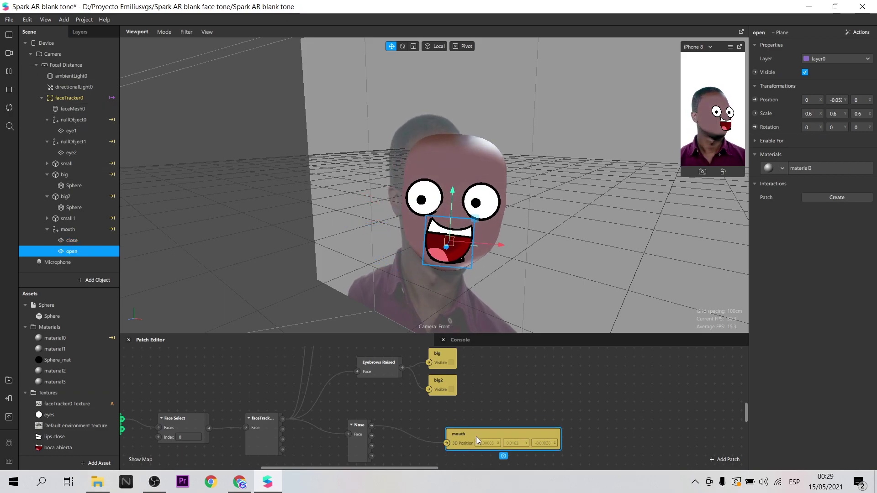
- Move the mouth position patch slightly down and add a Mouth Open patch above it
left_click_drag(475, 434, 484, 444)
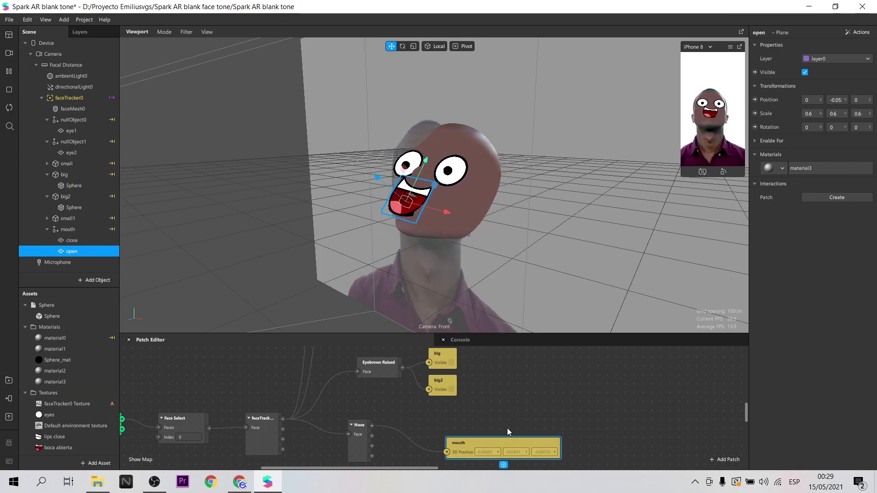
double_click(522, 410)
type("mou")
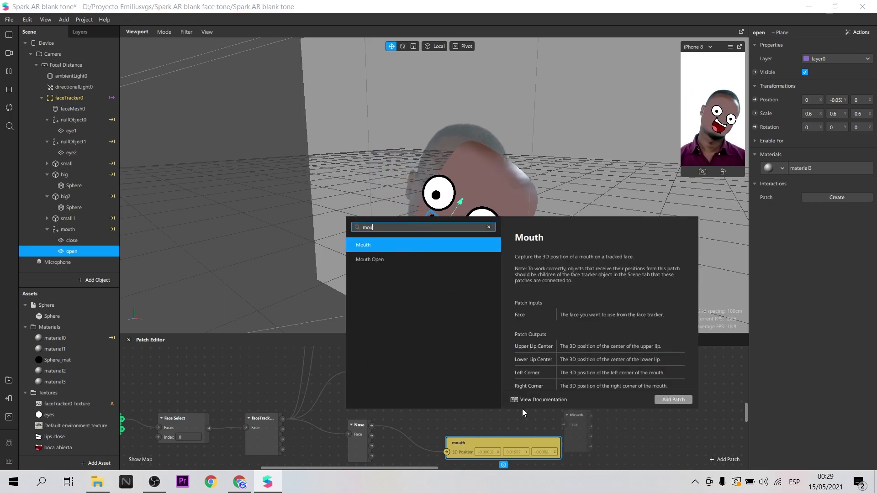
left_click(402, 263)
left_click(673, 400)
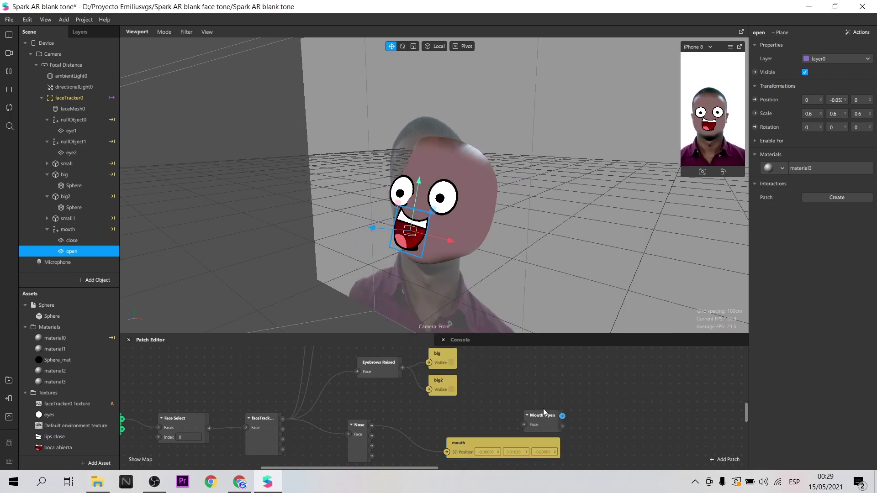
- Reposition the Mouth Open patch and connect the face tracker patch's face output to its Face input
left_click_drag(534, 414, 530, 406)
left_click_drag(282, 419, 507, 414)
left_click(603, 386)
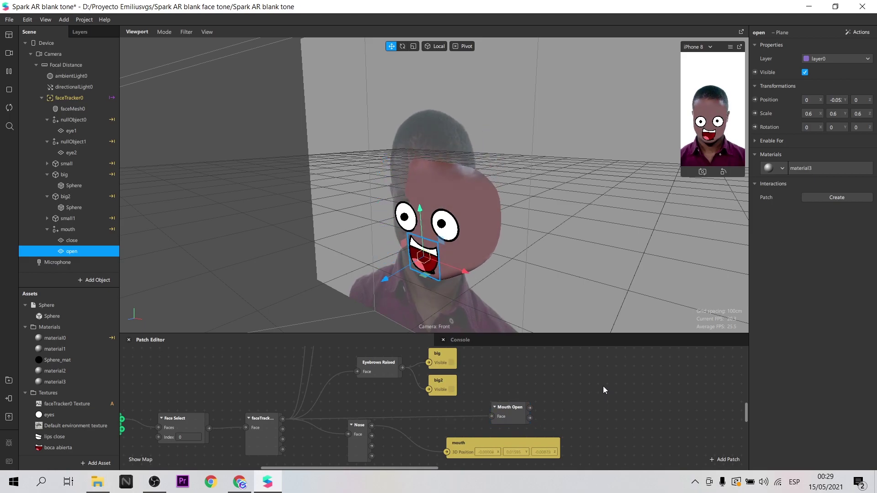
- Add a Greater Than patch and place it above and beyond the Mouth Open patch
right_click(603, 386)
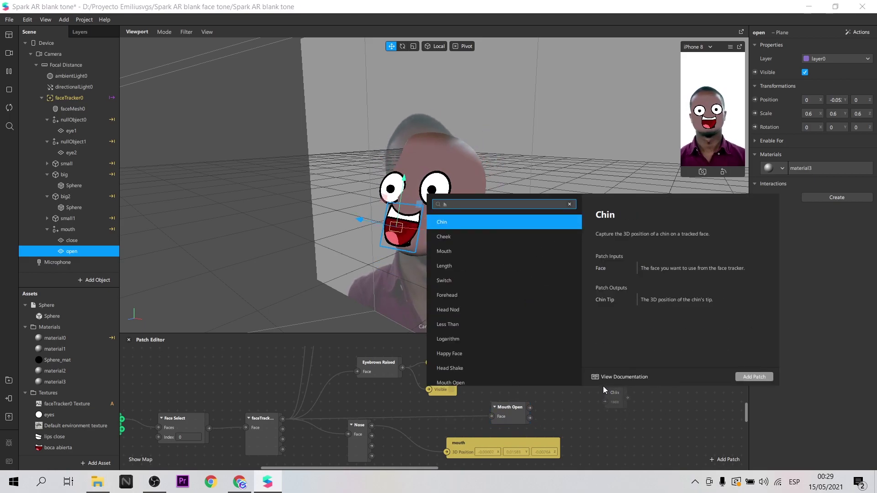
type("grea")
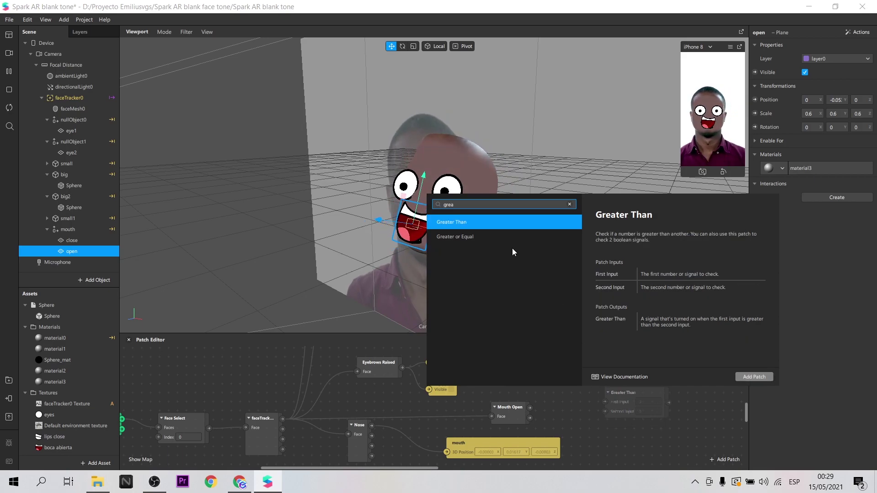
left_click(752, 376)
left_click_drag(605, 372, 578, 333)
- Add a Less Or Equal patch below the Greater Than patch and set the second input of both to 0.2
double_click(599, 407)
type("l")
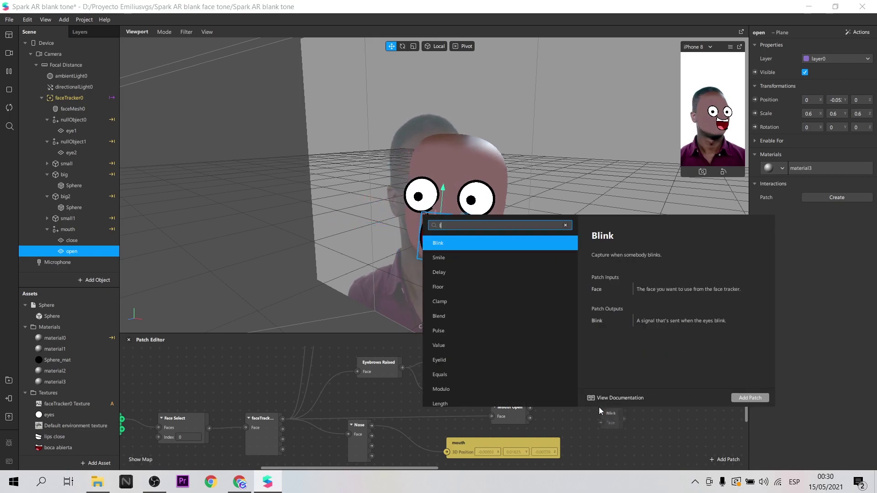
type("ess")
left_click(463, 258)
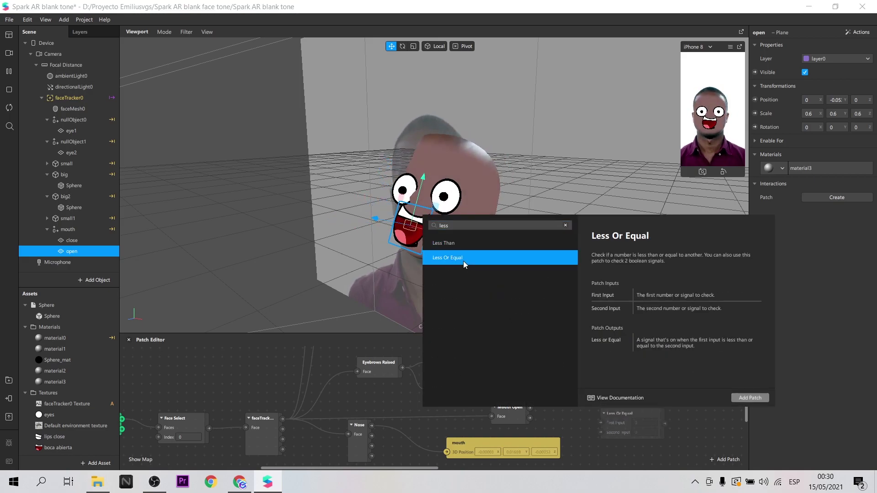
left_click(750, 398)
left_click(598, 407)
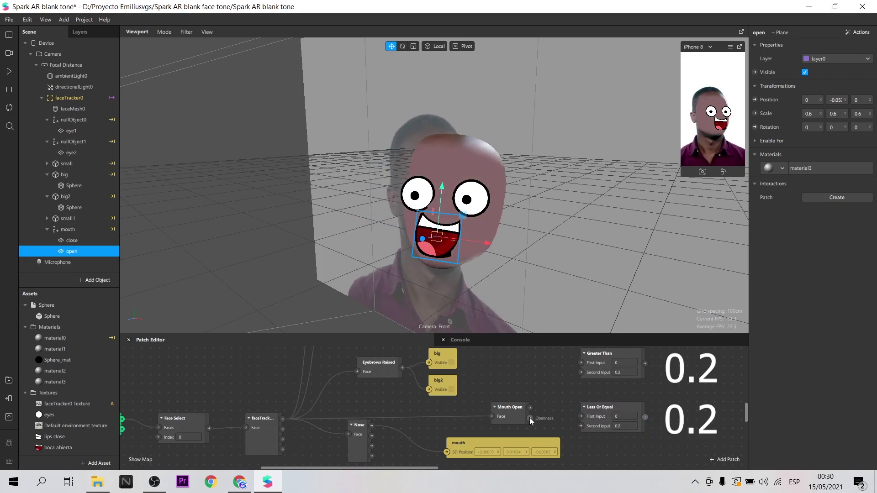
- Connect Mouth Open's Openness output to the first inputs of the Greater Than and Less Or Equal patches
left_click_drag(530, 418, 581, 363)
left_click_drag(580, 415, 582, 417)
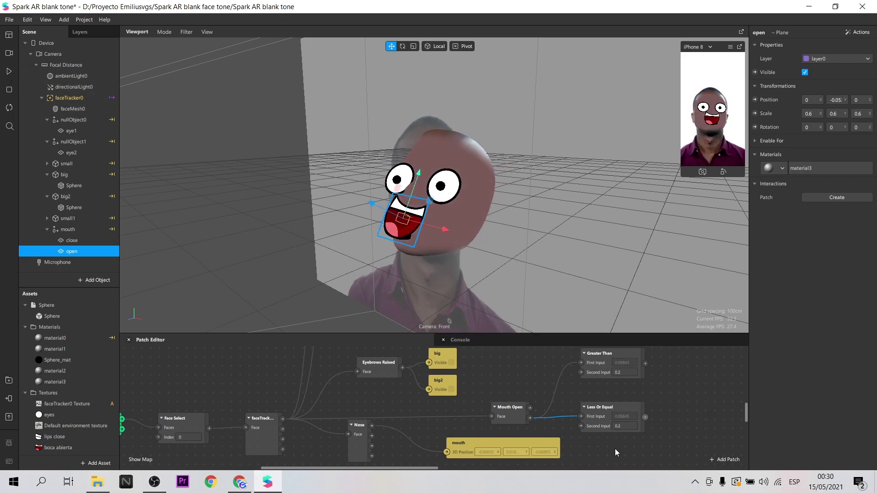
left_click_drag(419, 469, 500, 445)
scroll(451, 402, "up", 1)
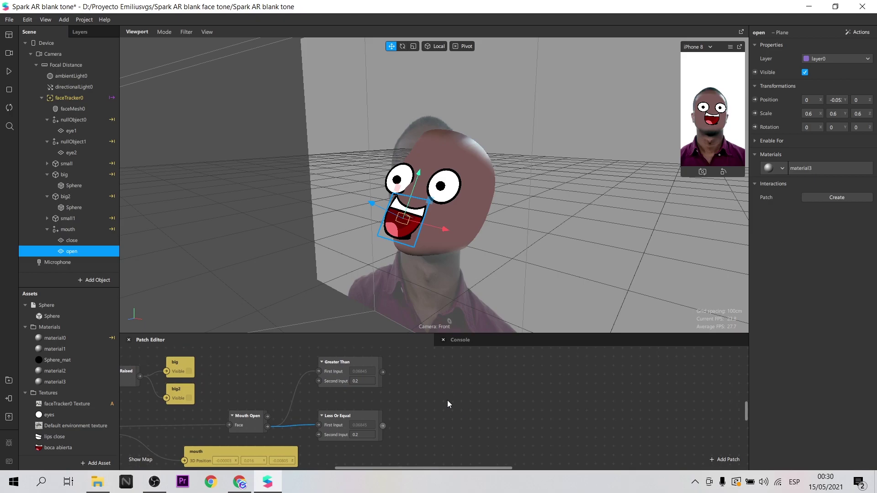
- Add two Pulse patches and connect the Greater Than and Less Or Equal outputs to their respective On / Off inputs
scroll(447, 399, "up", 1)
double_click(429, 383)
type("pulse")
key("Return")
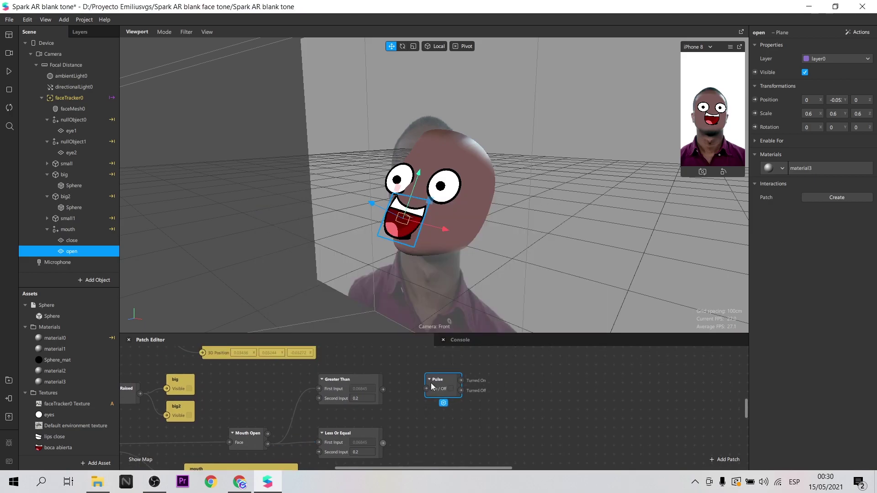
double_click(447, 432)
type("pulse")
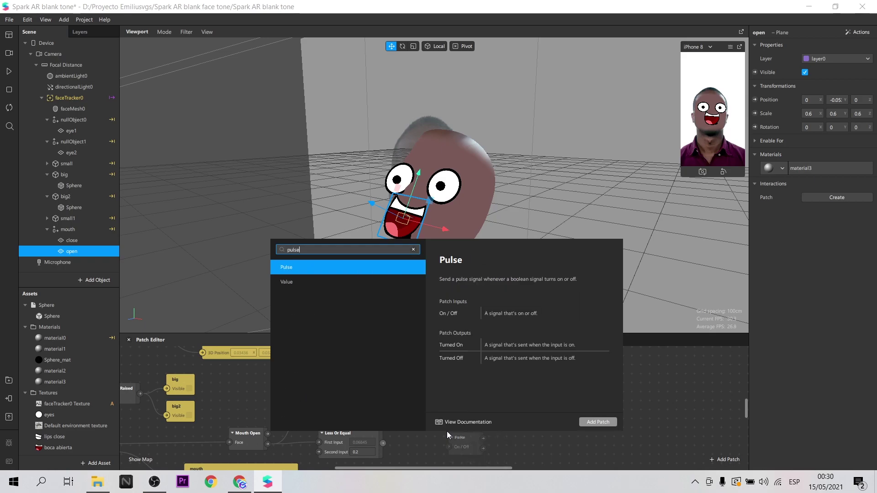
key("Return")
left_click_drag(383, 390, 434, 394)
left_click_drag(462, 446, 437, 435)
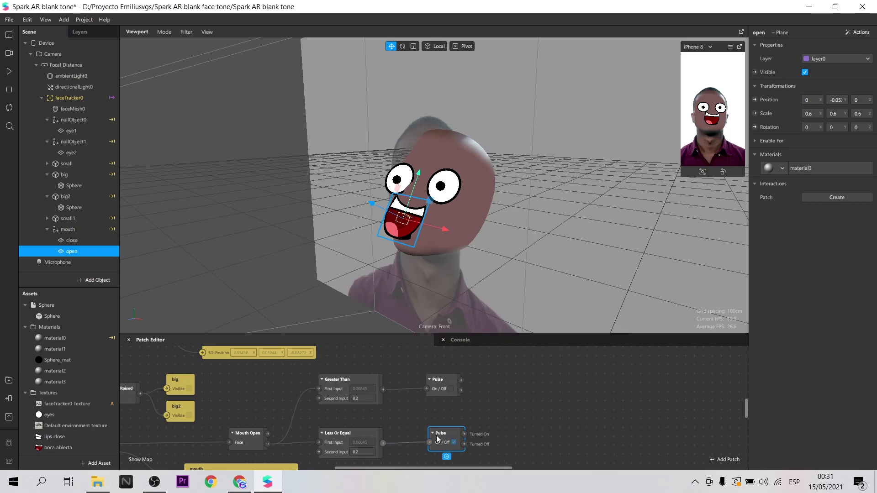
- Add a Switch patch and connect the upper Pulse's Turned On to Turn On and the lower Pulse's Turned On to Turn Off
left_click(560, 388)
double_click(542, 397)
type("switch")
key("Return")
left_click_drag(548, 406, 521, 400)
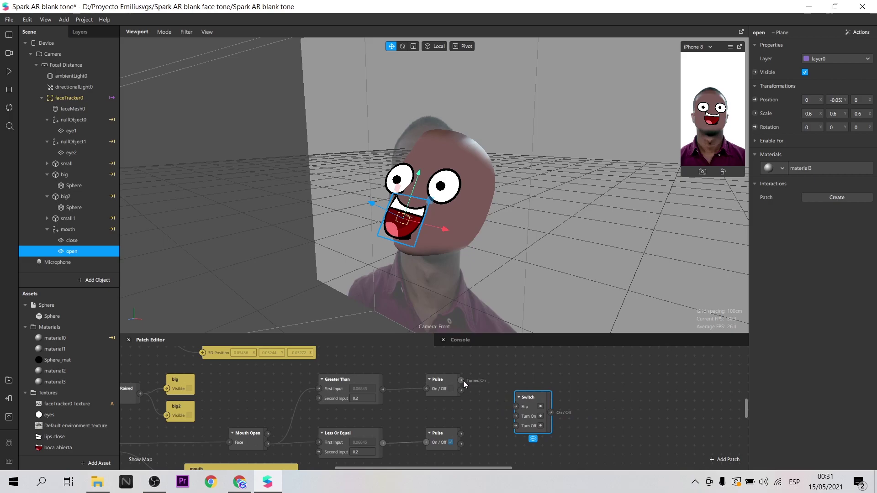
left_click_drag(462, 380, 494, 390)
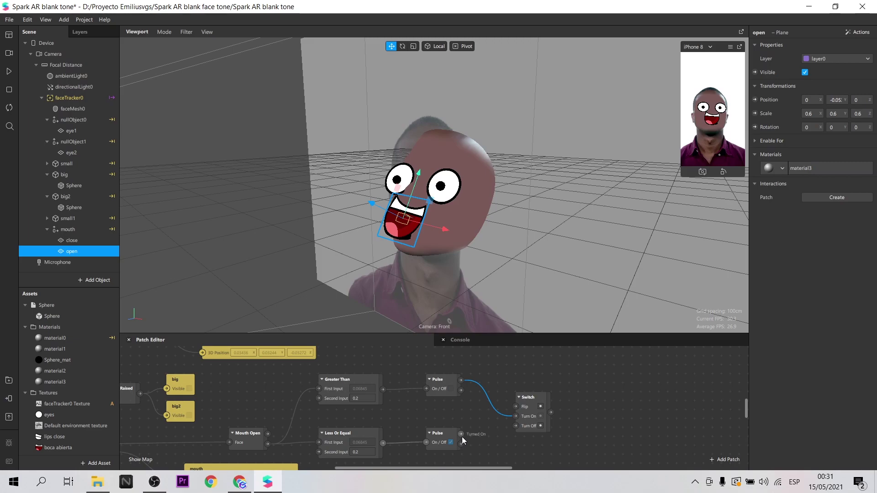
left_click_drag(461, 434, 518, 427)
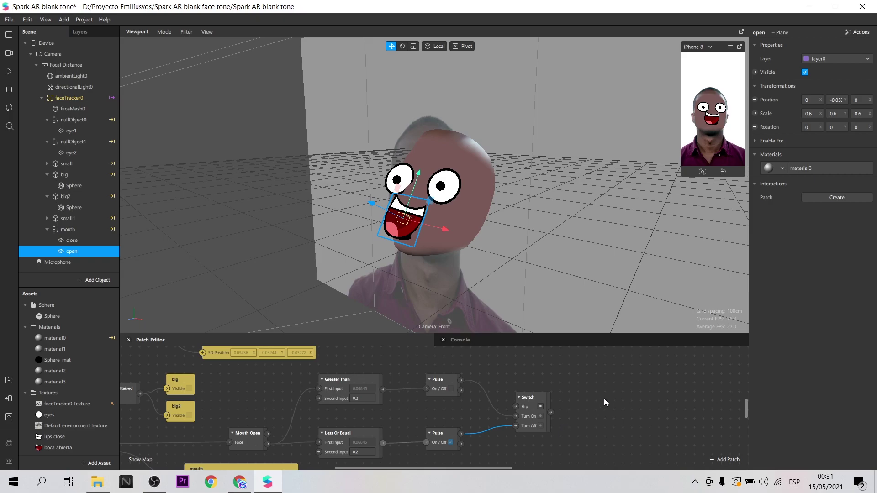
- Create Visible patches for the close and open planes, place them beyond the Switch, and connect the Switch output to open's Visible input
left_click(72, 240, "ctrl")
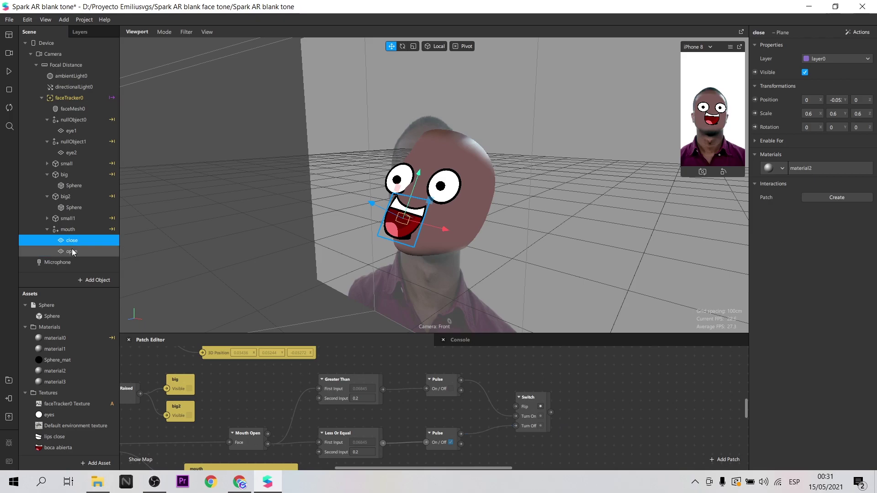
left_click(755, 72)
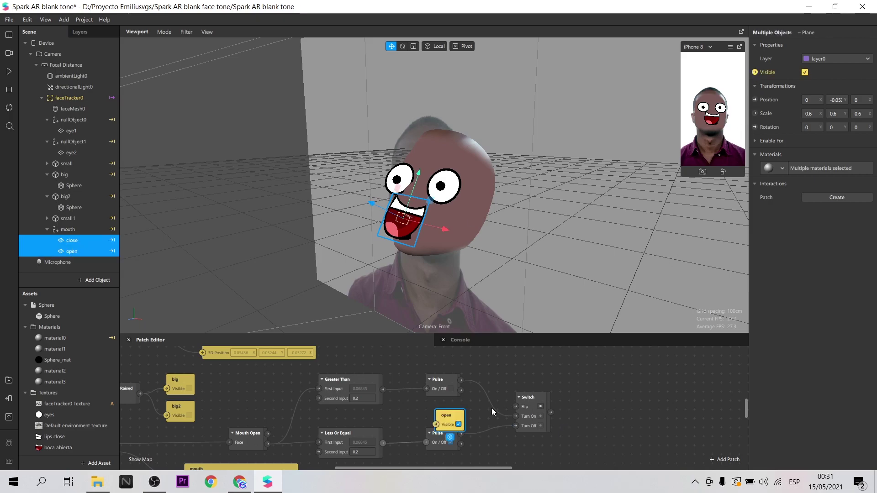
left_click_drag(475, 417, 620, 393)
left_click_drag(456, 419, 618, 438)
left_click_drag(606, 398, 628, 385)
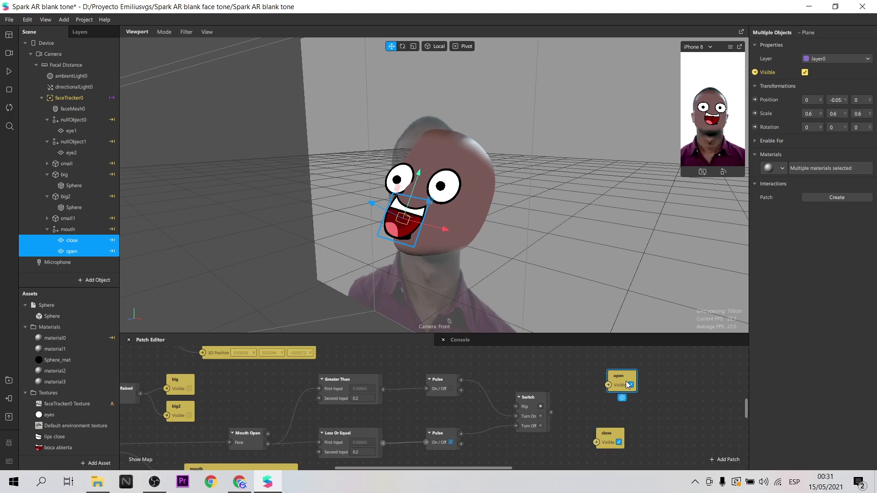
left_click_drag(606, 388, 606, 389)
left_click_drag(611, 430, 613, 432)
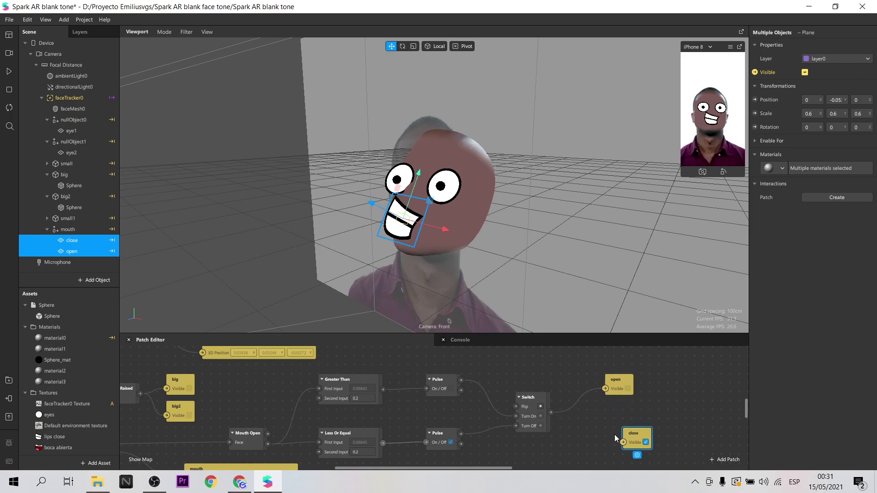
- Route the Switch output through a new Not patch into the close plane's Visible input and resume the preview video
left_click(567, 435)
double_click(566, 433)
type("not")
key("Return")
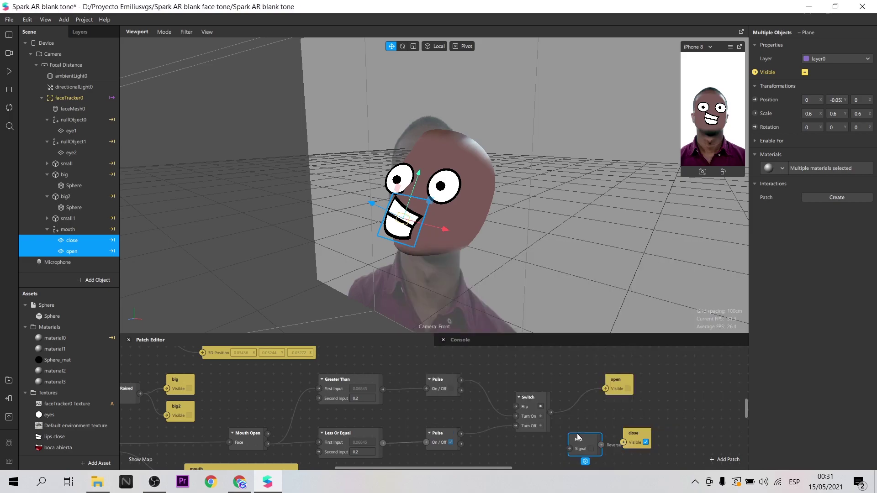
left_click_drag(553, 415, 623, 442)
left_click(9, 73)
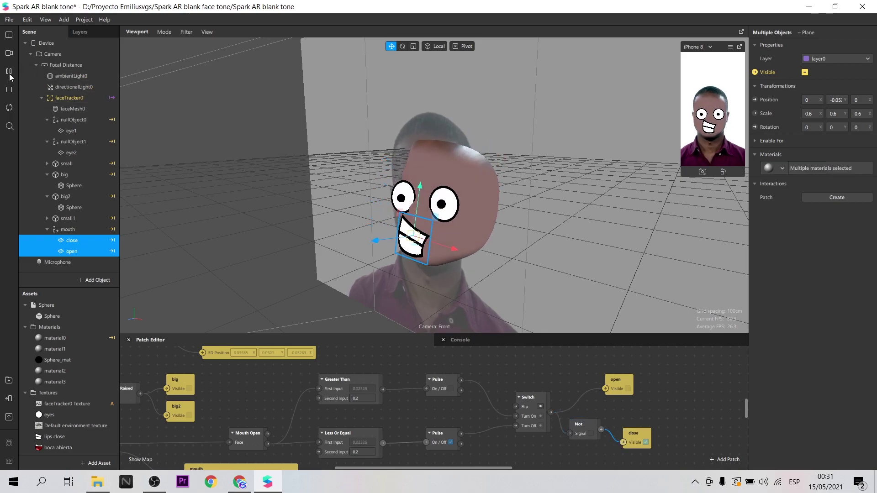